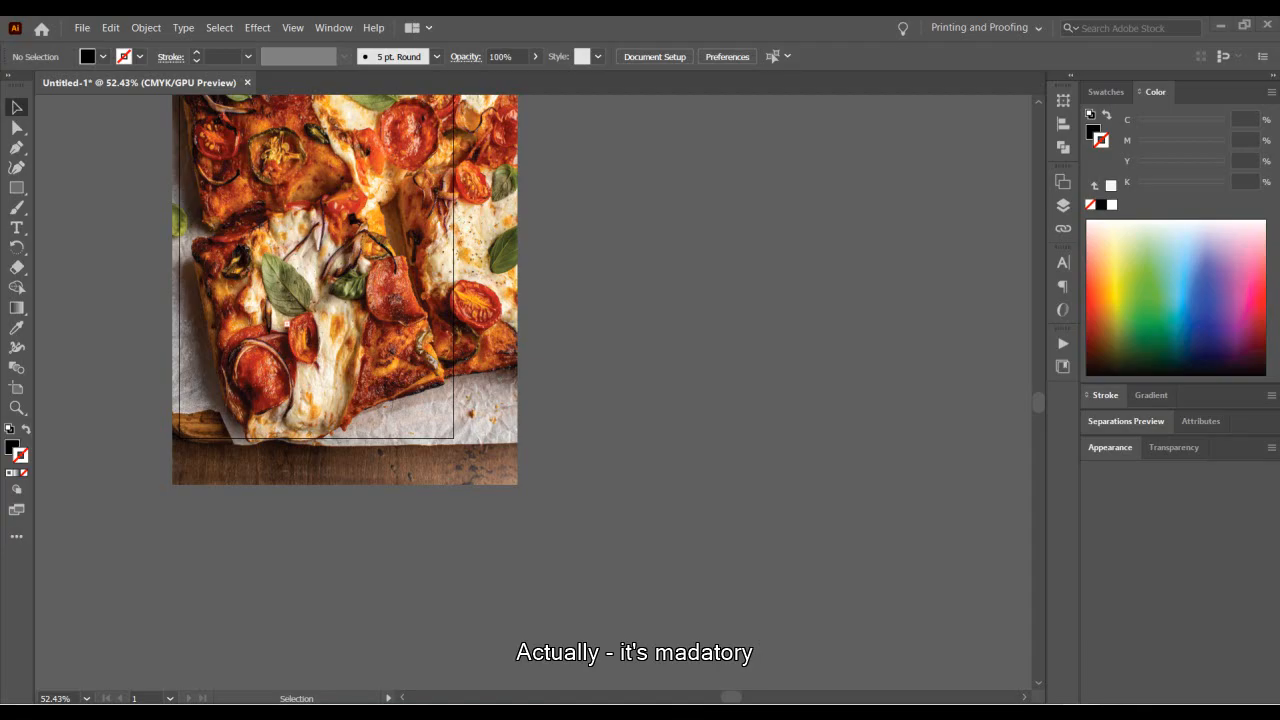
Add the point text PIZZA over the upper part of the pizza photo in Calibri Bold, 144 pt.
{"action": "key", "text": "a"}
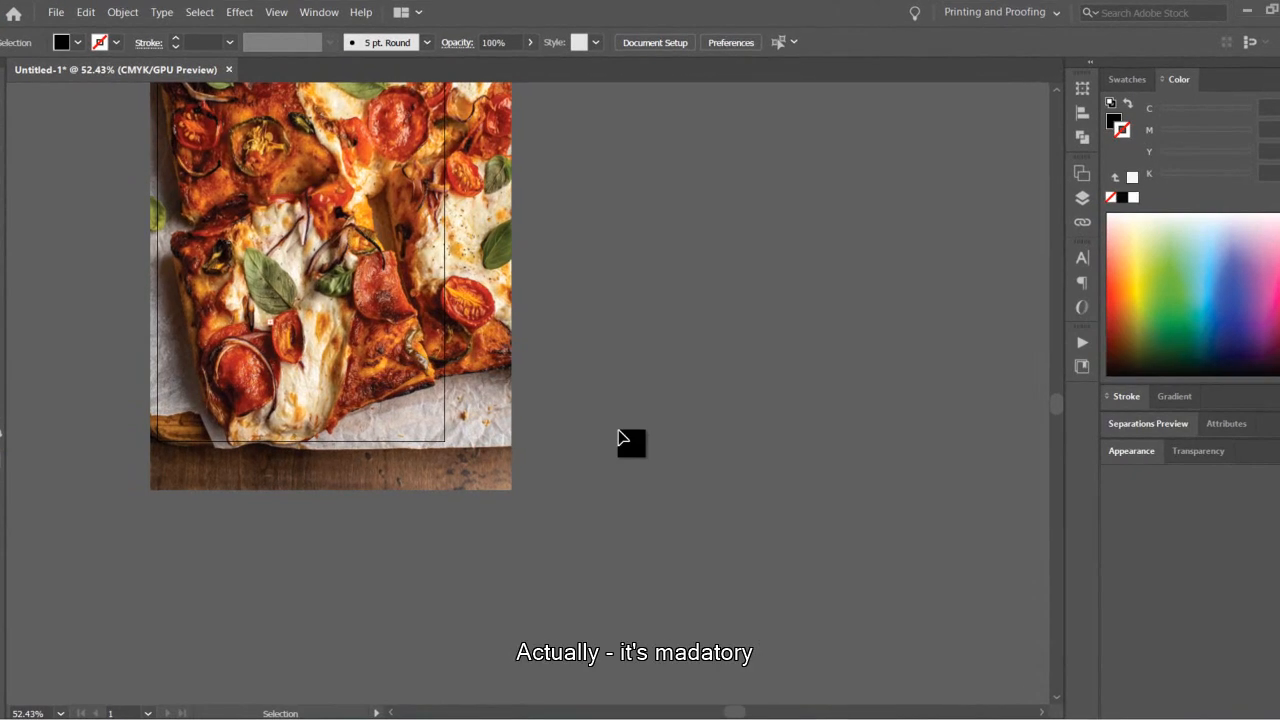
{"action": "key", "text": "ctrl+0"}
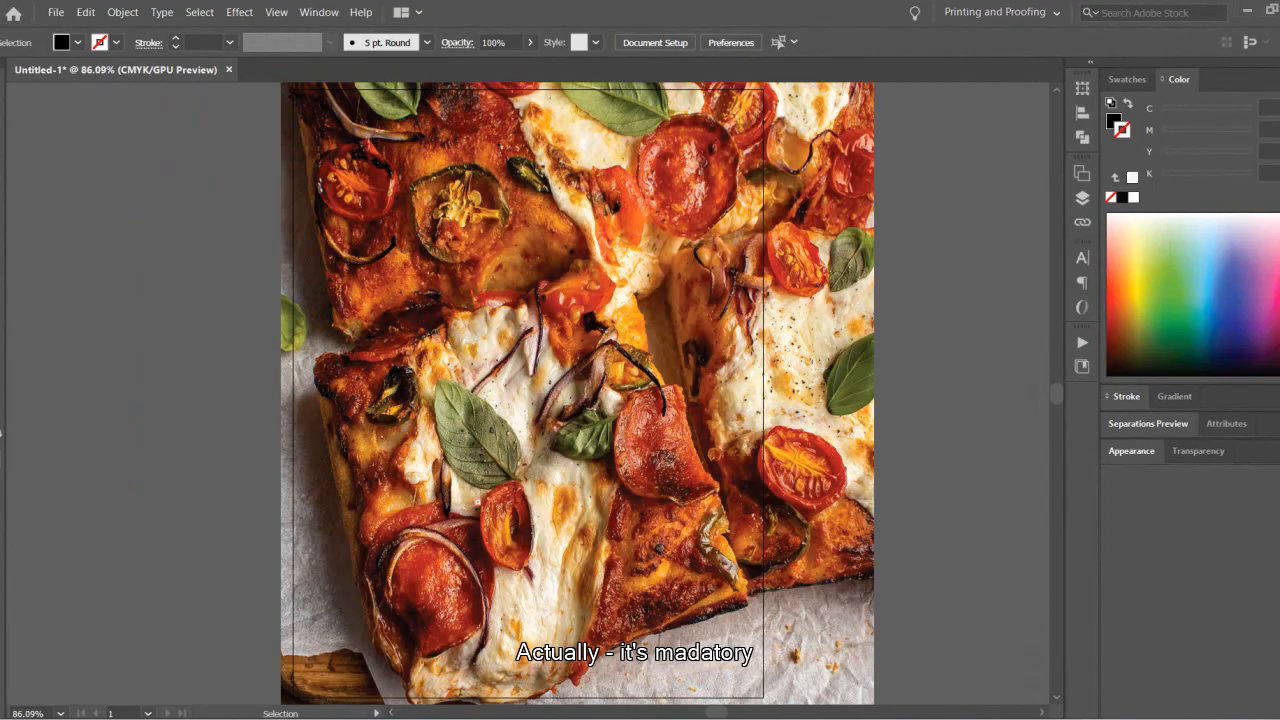
{"action": "left_click", "coordinate": [1, 433]}
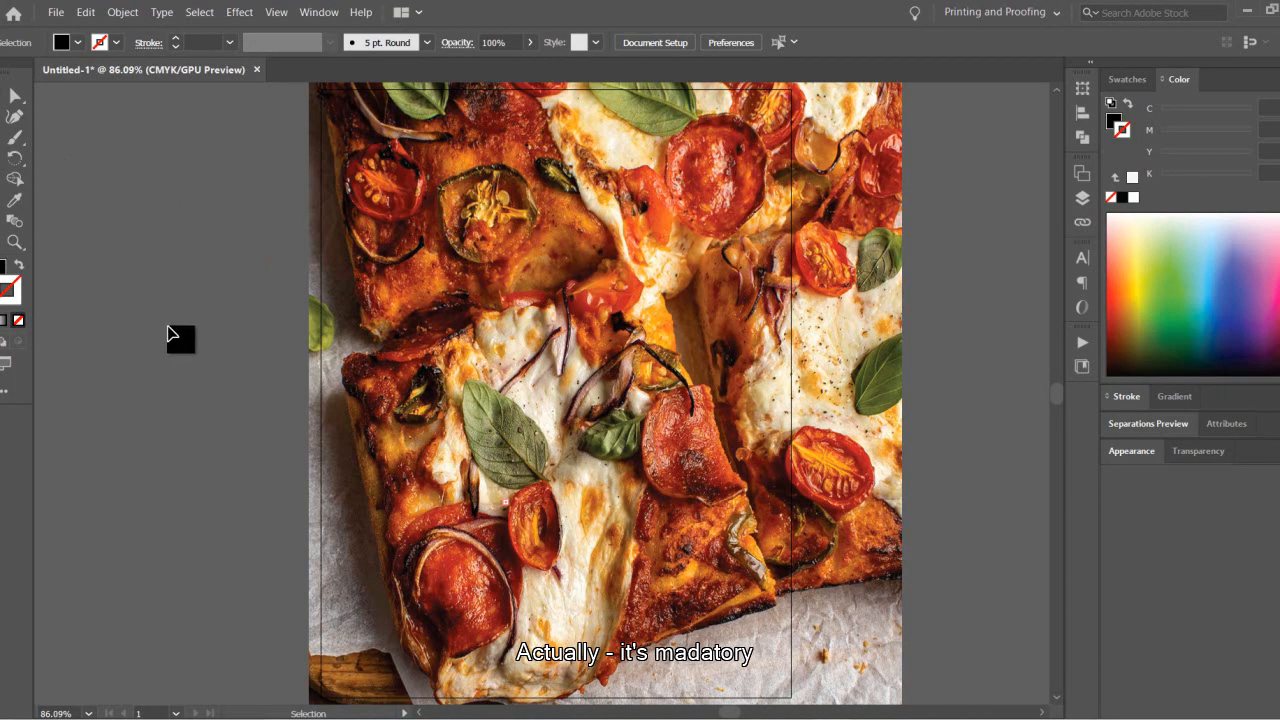
{"action": "key", "text": "t"}
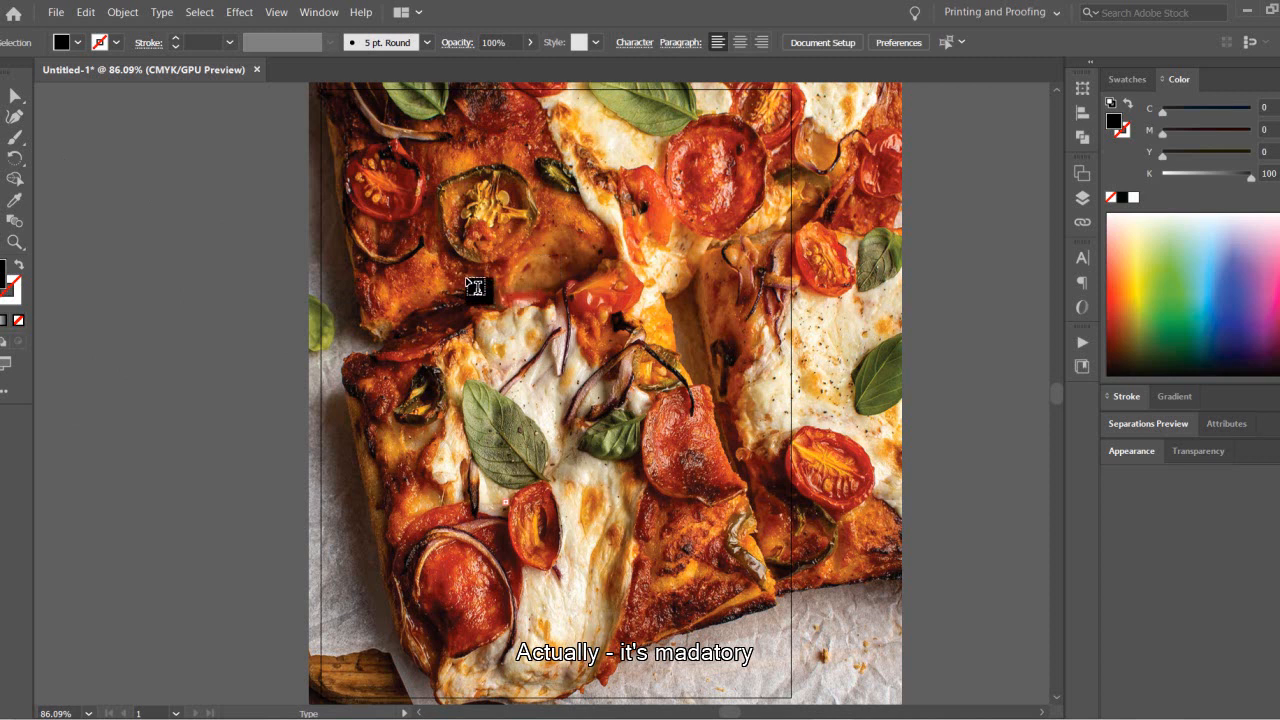
{"action": "left_click", "coordinate": [472, 283]}
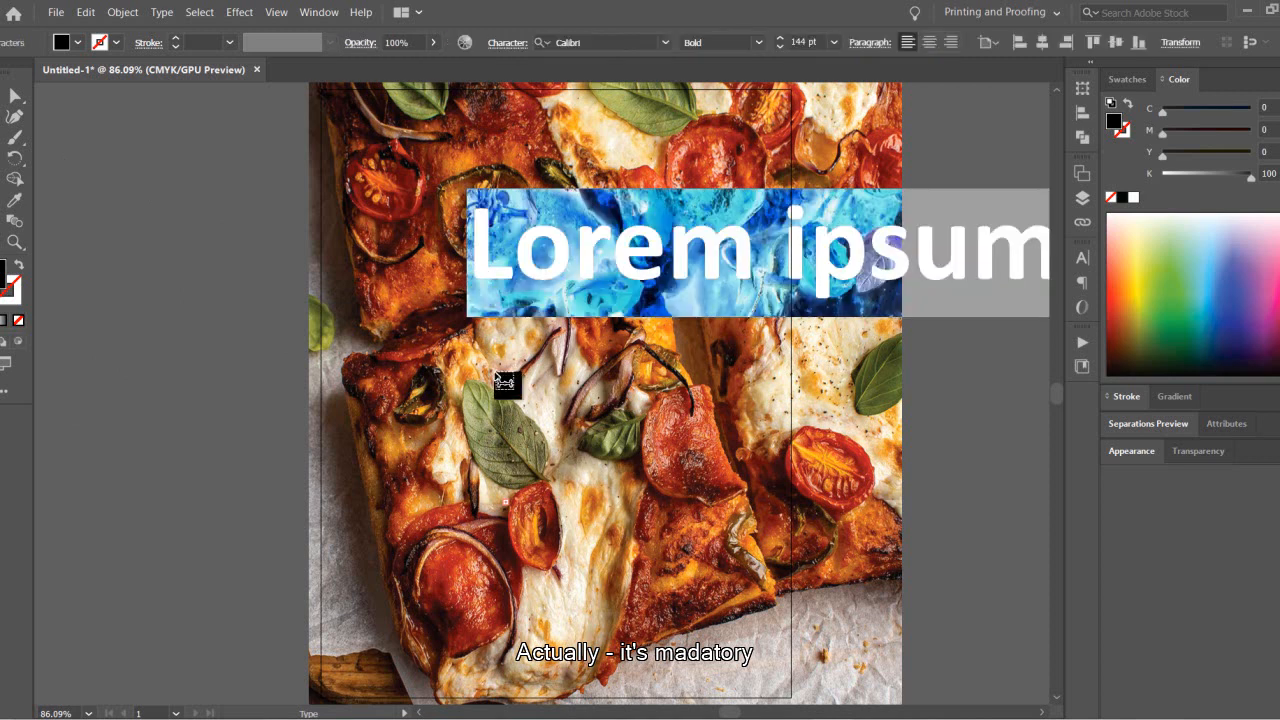
{"action": "type", "text": "PIZZA"}
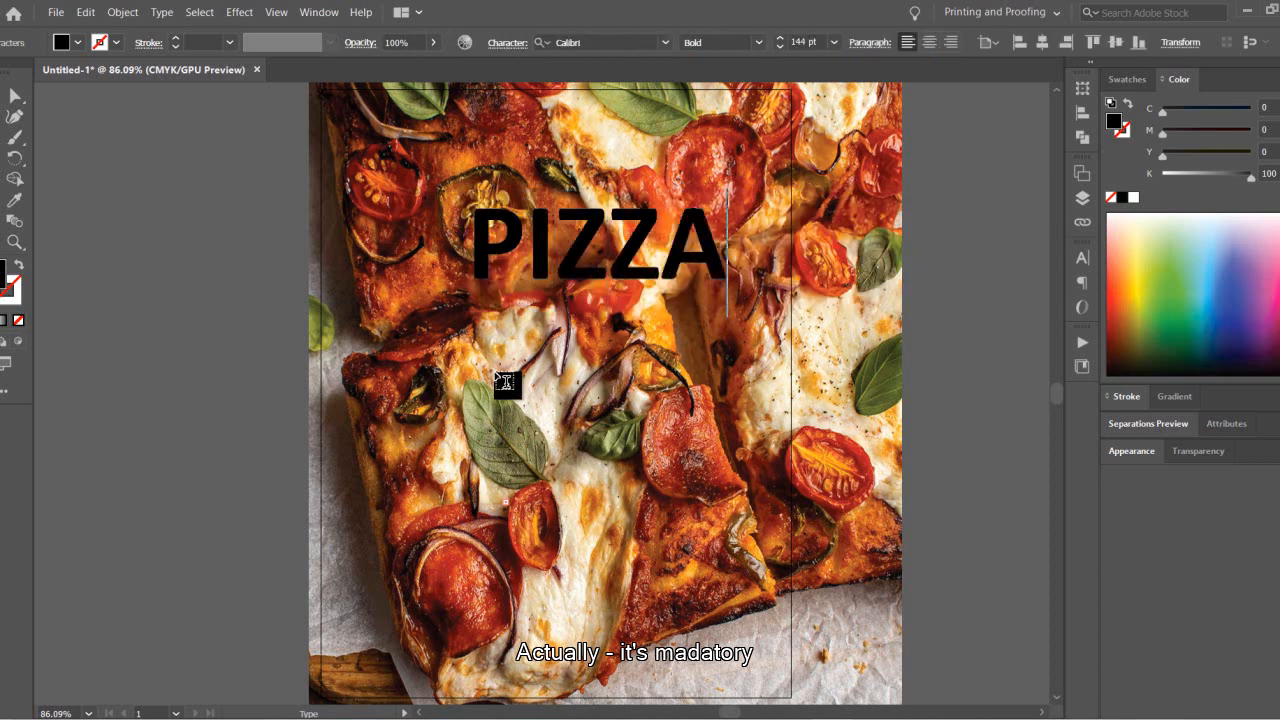
{"action": "key", "text": "Escape"}
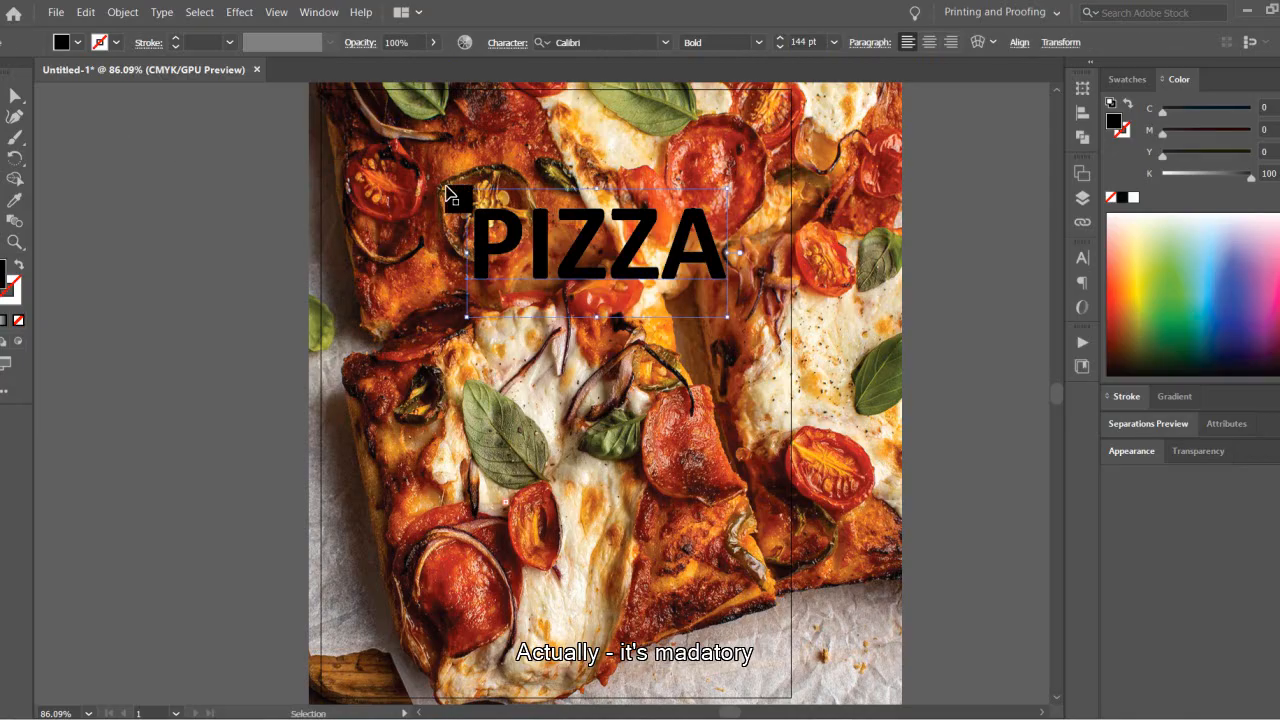
Enlarge the PIZZA text proportionally to about 196.57 pt and position it near the top of the artboard.
{"action": "left_click_drag", "start_coordinate": [543, 250], "coordinate": [490, 245]}
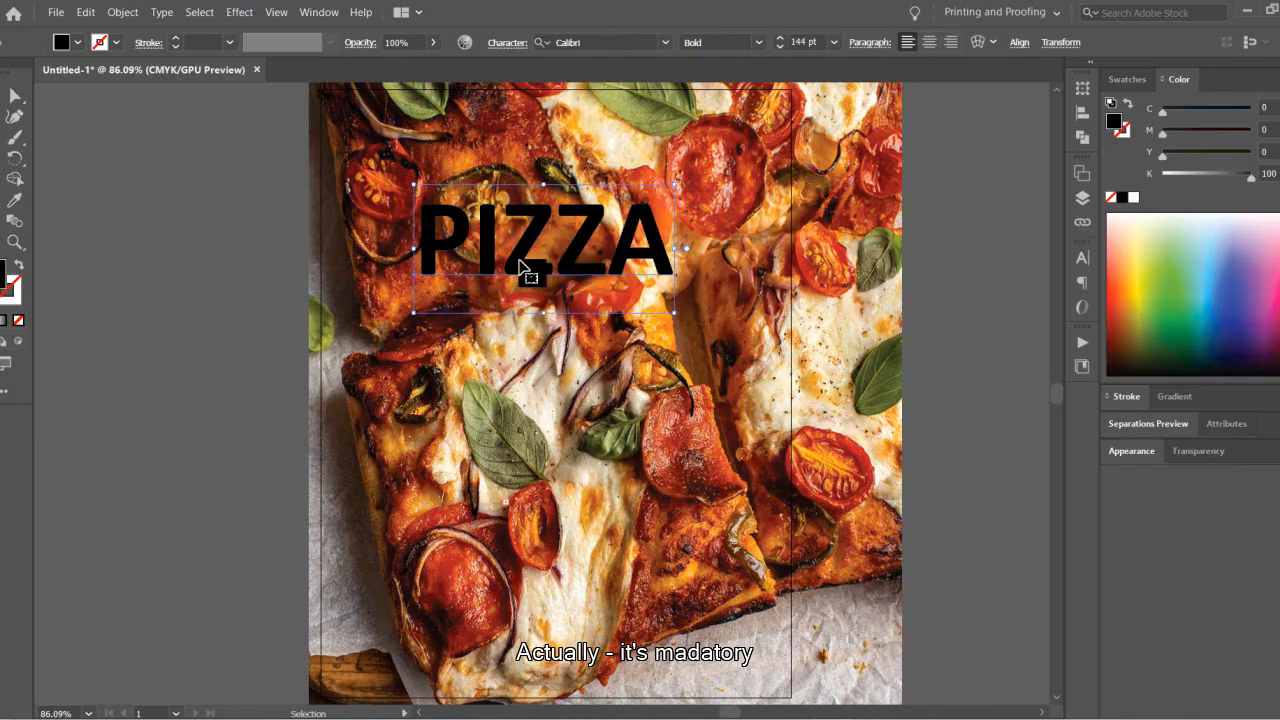
{"action": "left_click_drag", "start_coordinate": [675, 313], "coordinate": [758, 353]}
{"action": "left_click_drag", "start_coordinate": [557, 292], "coordinate": [517, 262]}
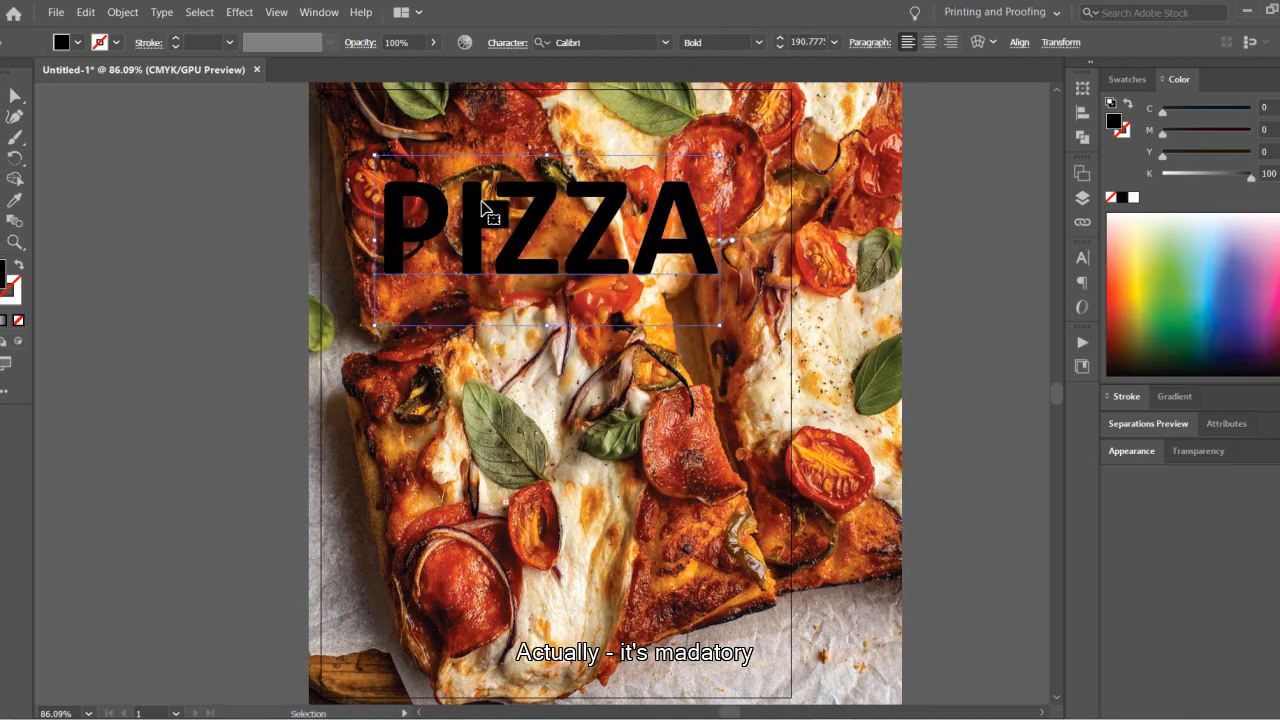
{"action": "left_click_drag", "start_coordinate": [720, 326], "coordinate": [655, 333]}
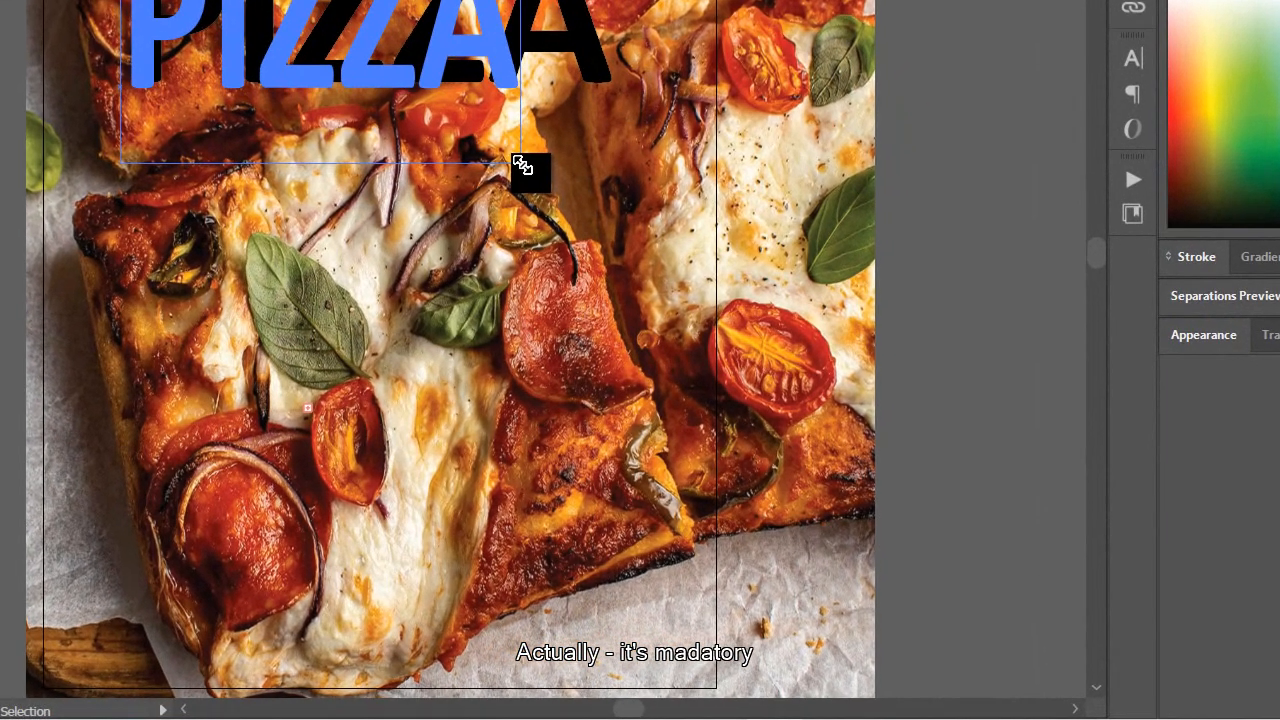
{"action": "left_click_drag", "start_coordinate": [522, 166], "coordinate": [628, 163]}
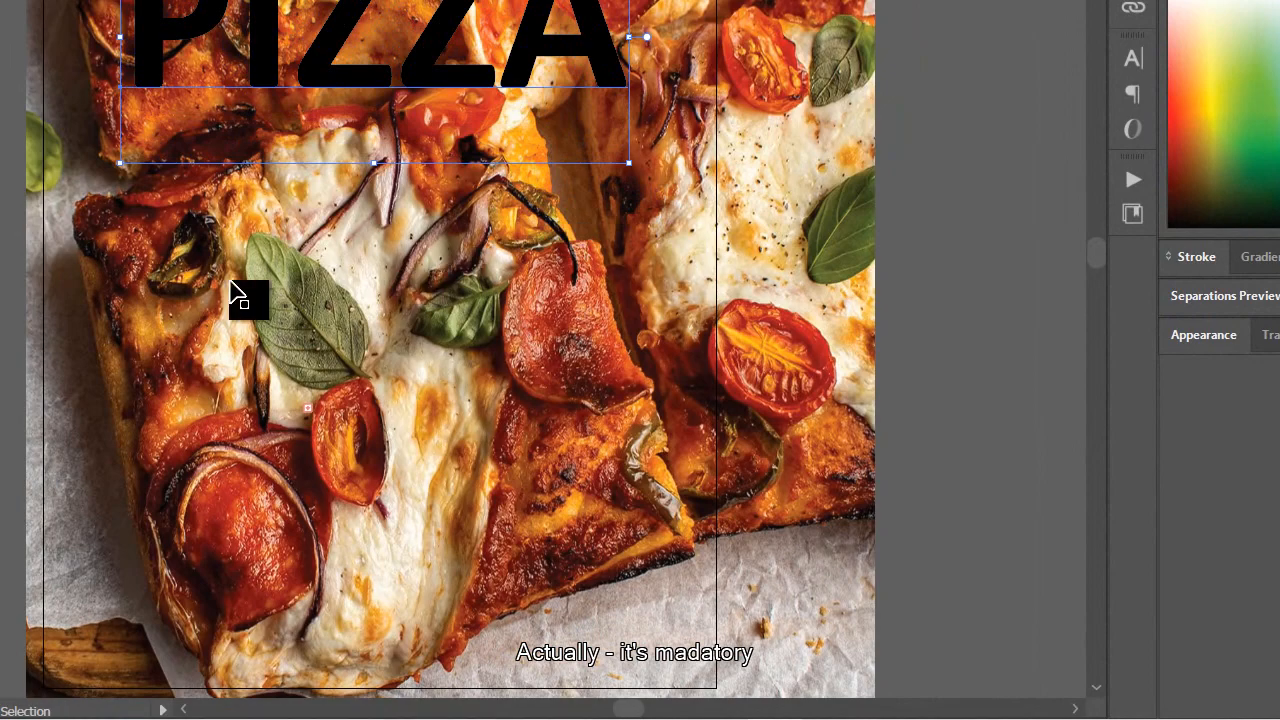
{"action": "left_click_drag", "start_coordinate": [297, 93], "coordinate": [305, 59]}
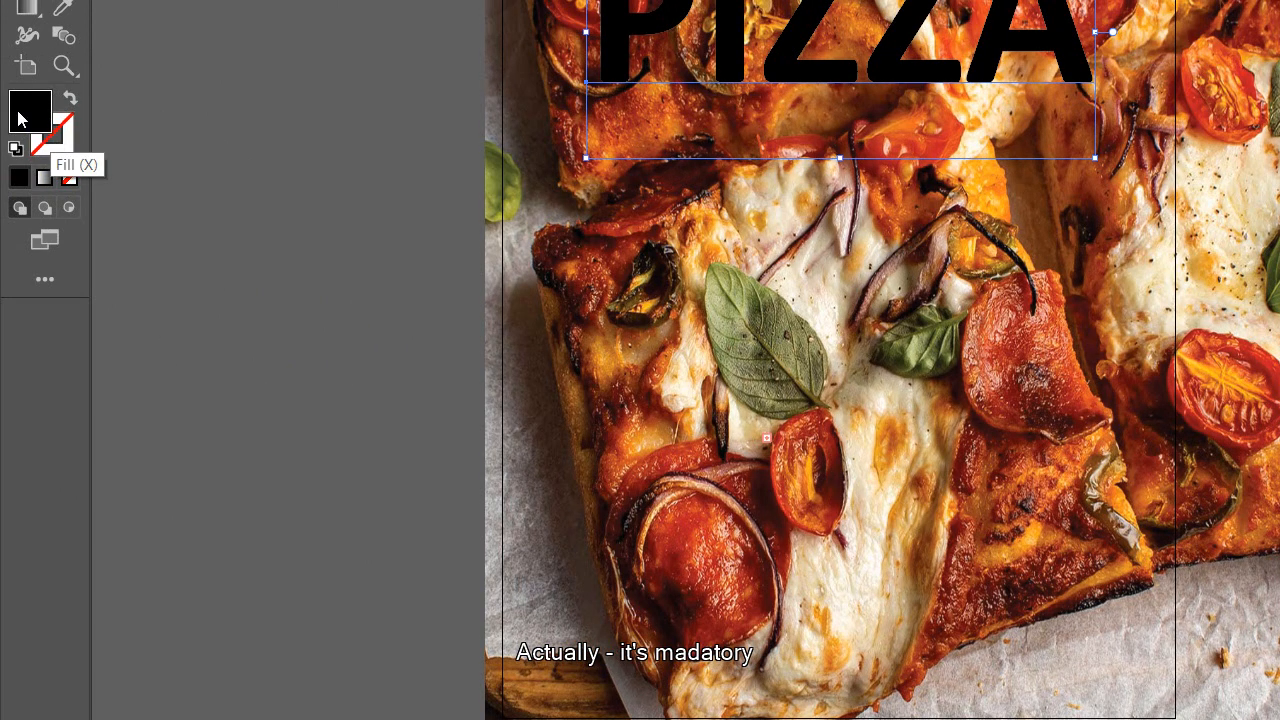
Fill the PIZZA text with the bright red colour FC064C.
{"action": "double_click", "coordinate": [20, 119]}
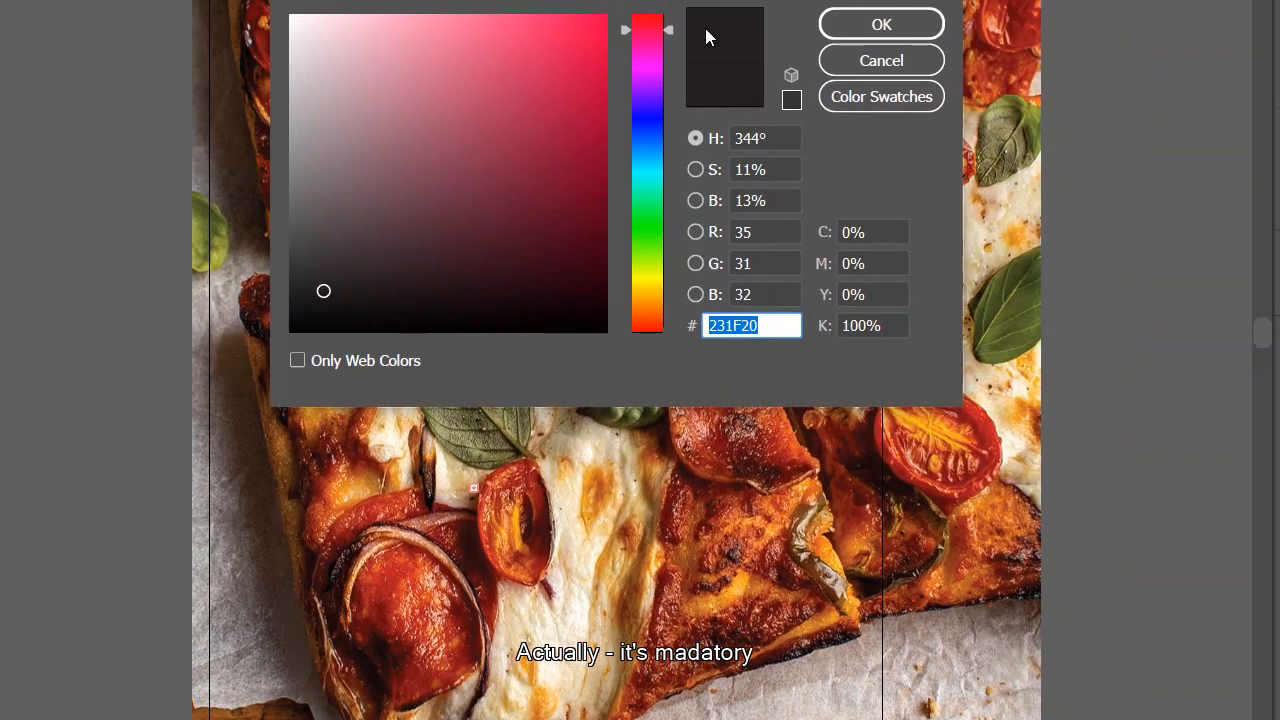
{"action": "left_click", "coordinate": [305, 64]}
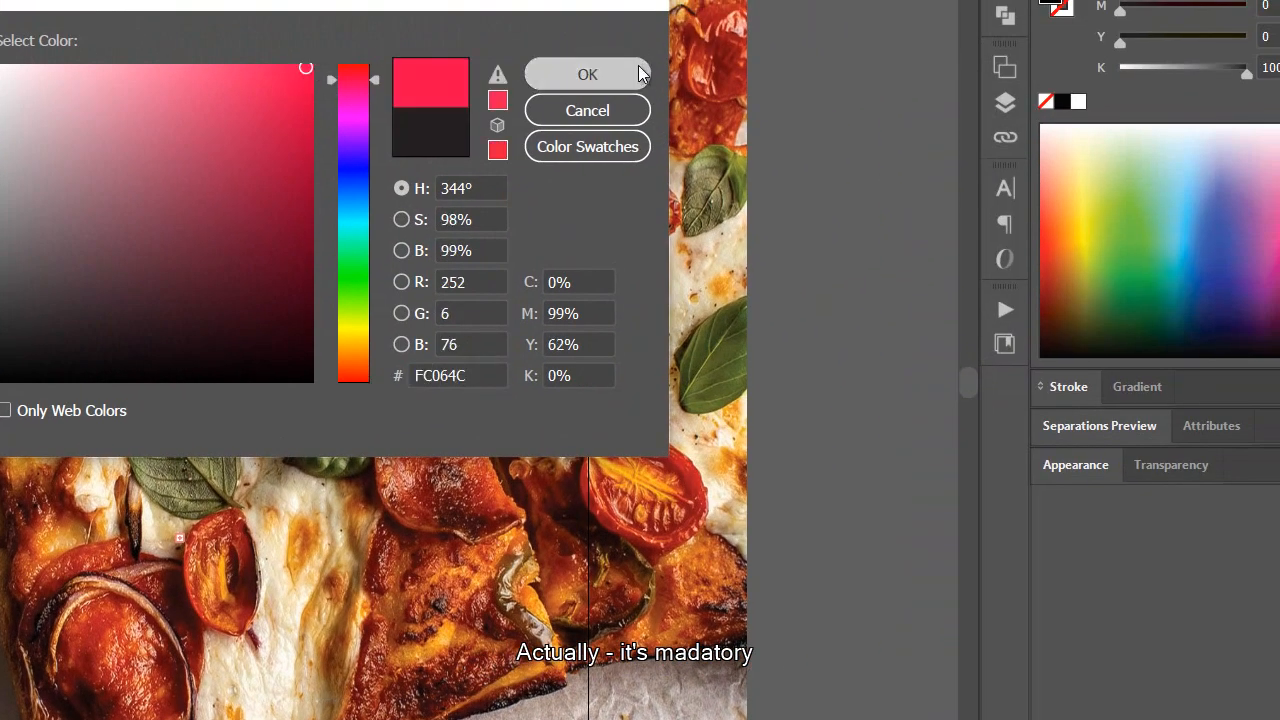
{"action": "left_click", "coordinate": [643, 76]}
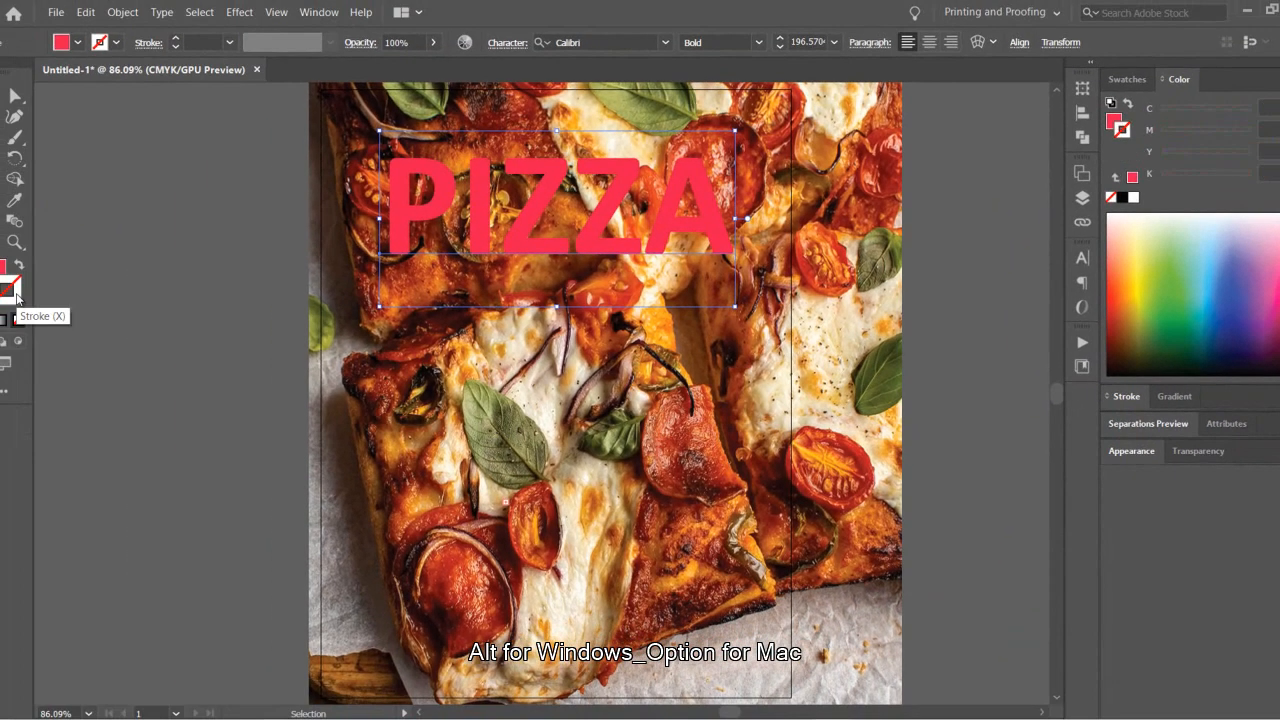
Give the PIZZA text a white stroke with a weight of 12 pt.
{"action": "double_click", "coordinate": [16, 297]}
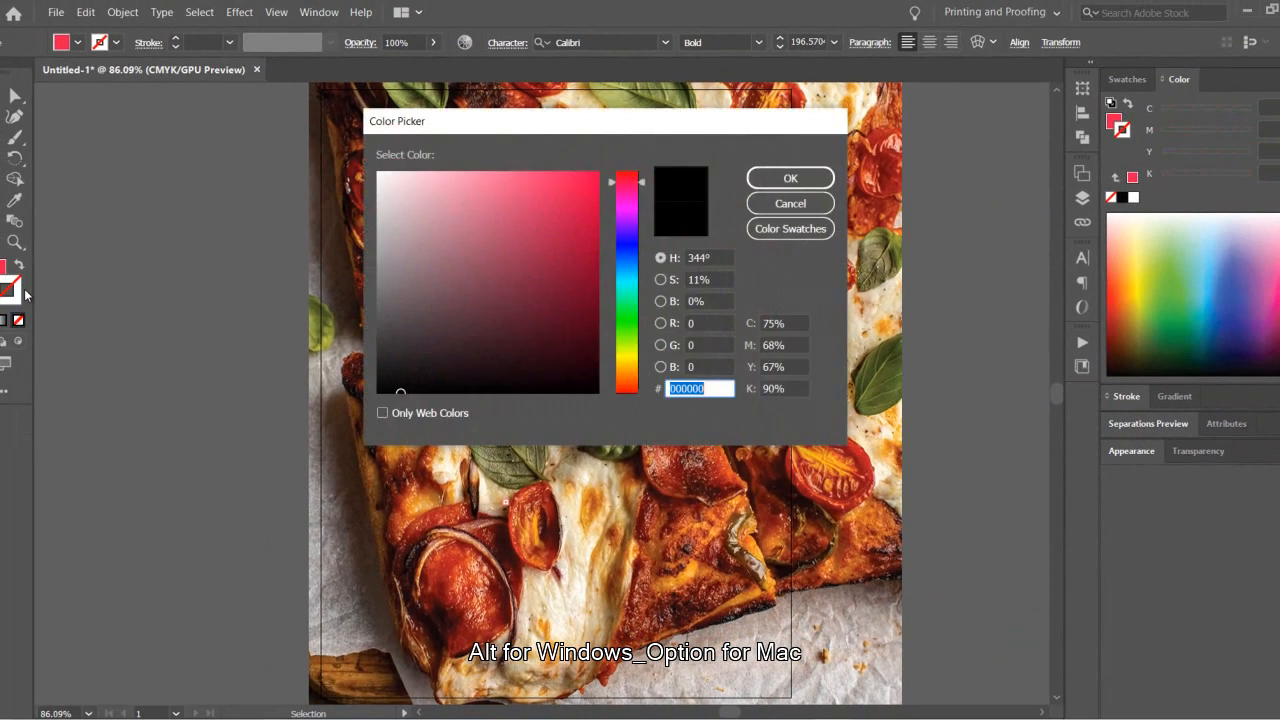
{"action": "left_click", "coordinate": [377, 171]}
{"action": "key", "text": "Return"}
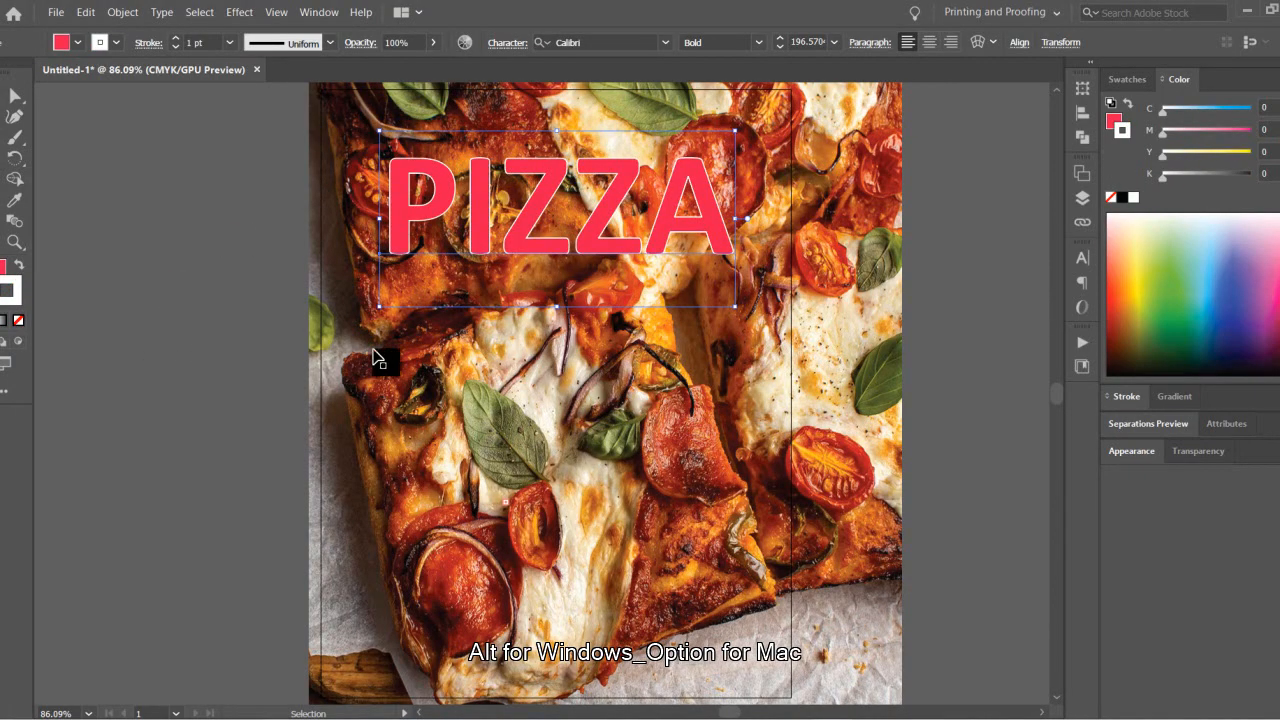
{"action": "left_click", "coordinate": [230, 44]}
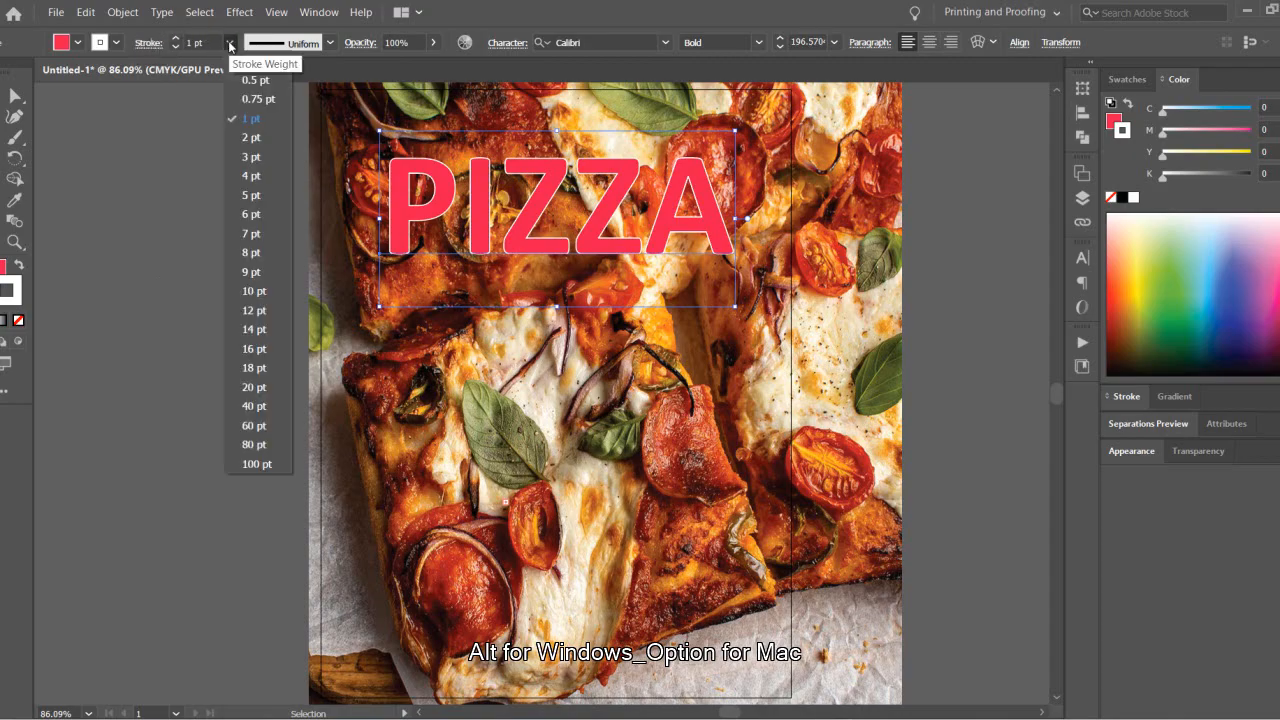
{"action": "left_click", "coordinate": [253, 311]}
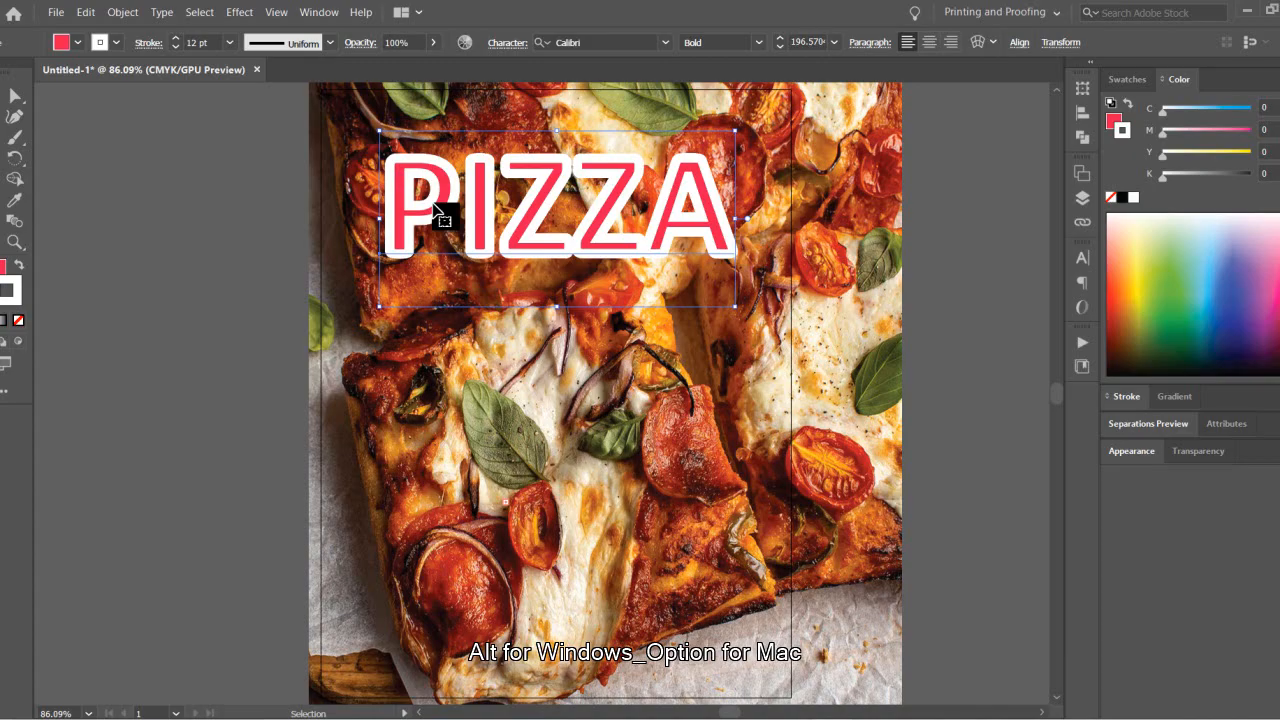
Duplicate the PIZZA text straight below the original and remove the stroke from the duplicate.
{"action": "left_click_drag", "start_coordinate": [433, 208], "coordinate": [425, 335]}
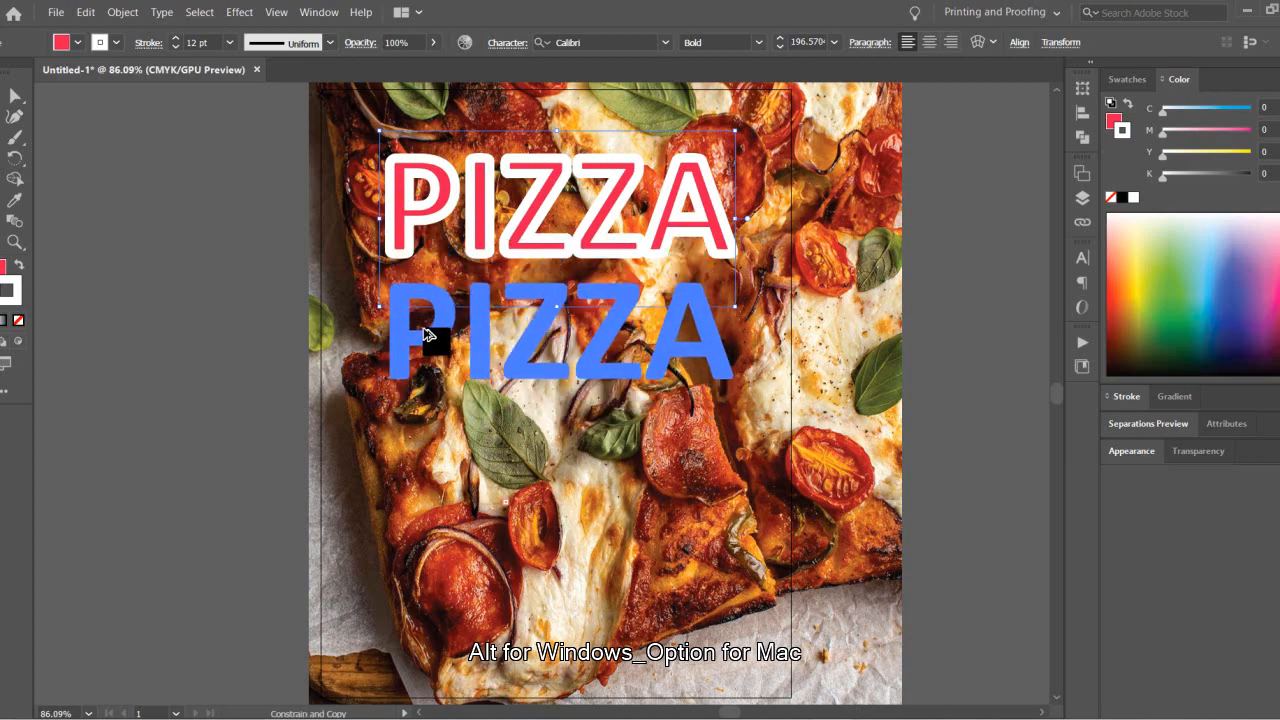
{"action": "left_click_drag", "start_coordinate": [425, 335], "coordinate": [426, 336]}
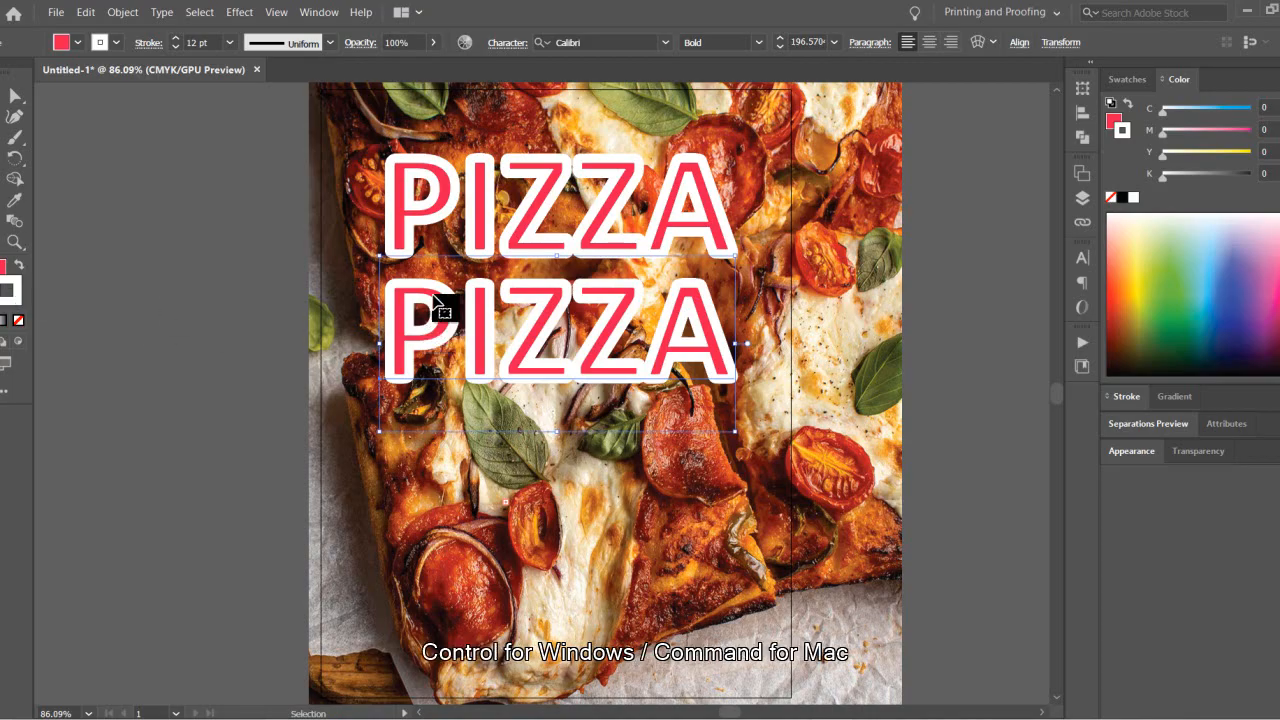
{"action": "left_click", "coordinate": [17, 321]}
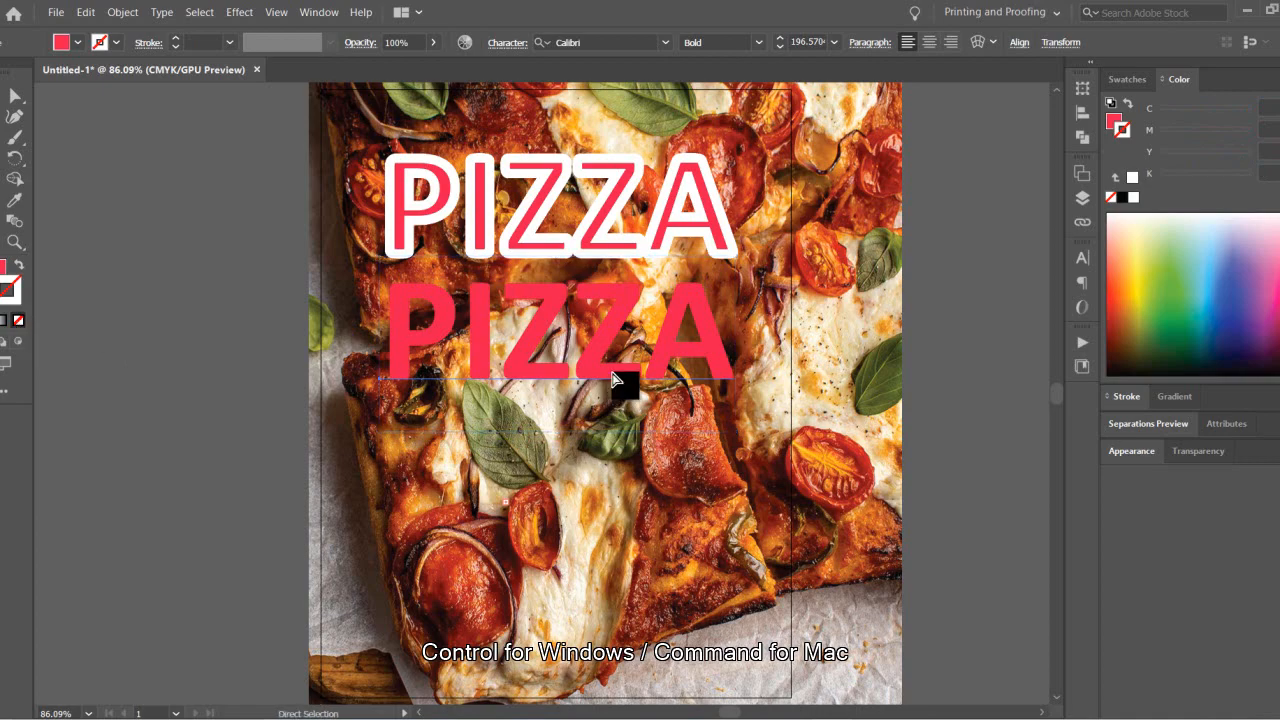
Copy the lower, strokeless PIZZA text and paste it in back of itself.
{"action": "key", "text": "ctrl"}
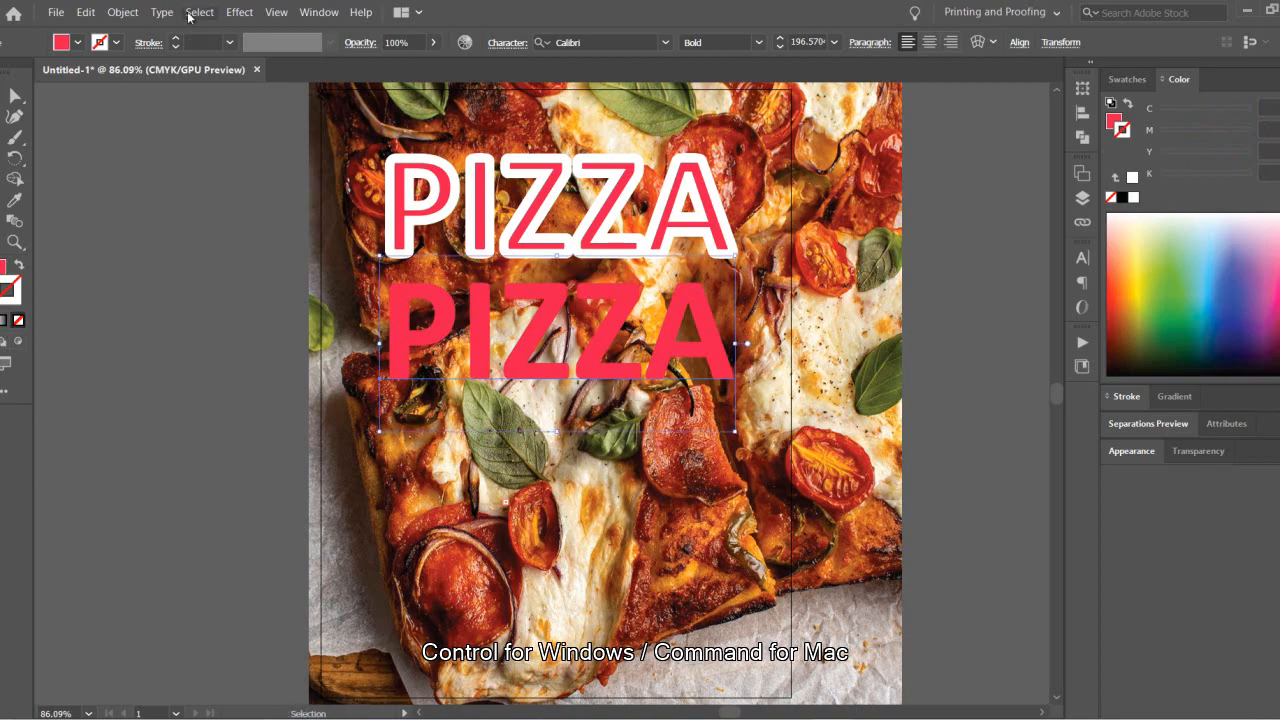
{"action": "left_click", "coordinate": [121, 13]}
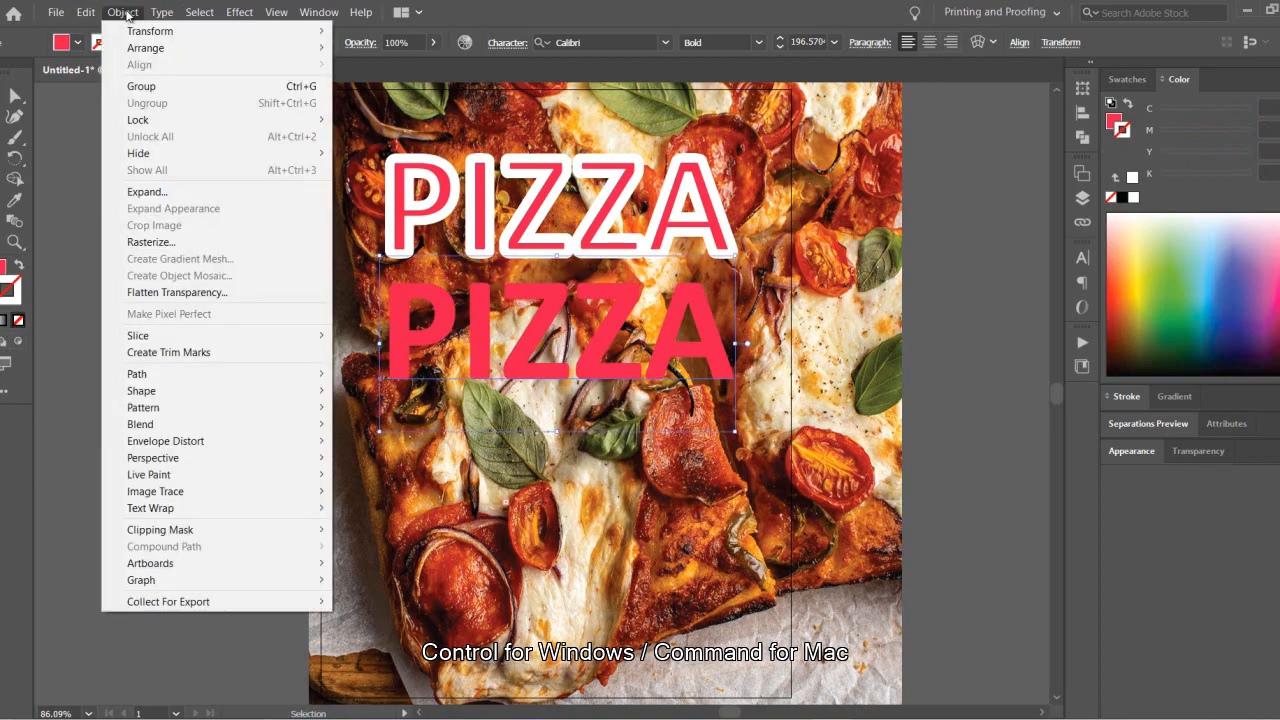
{"action": "mouse_move", "coordinate": [86, 18]}
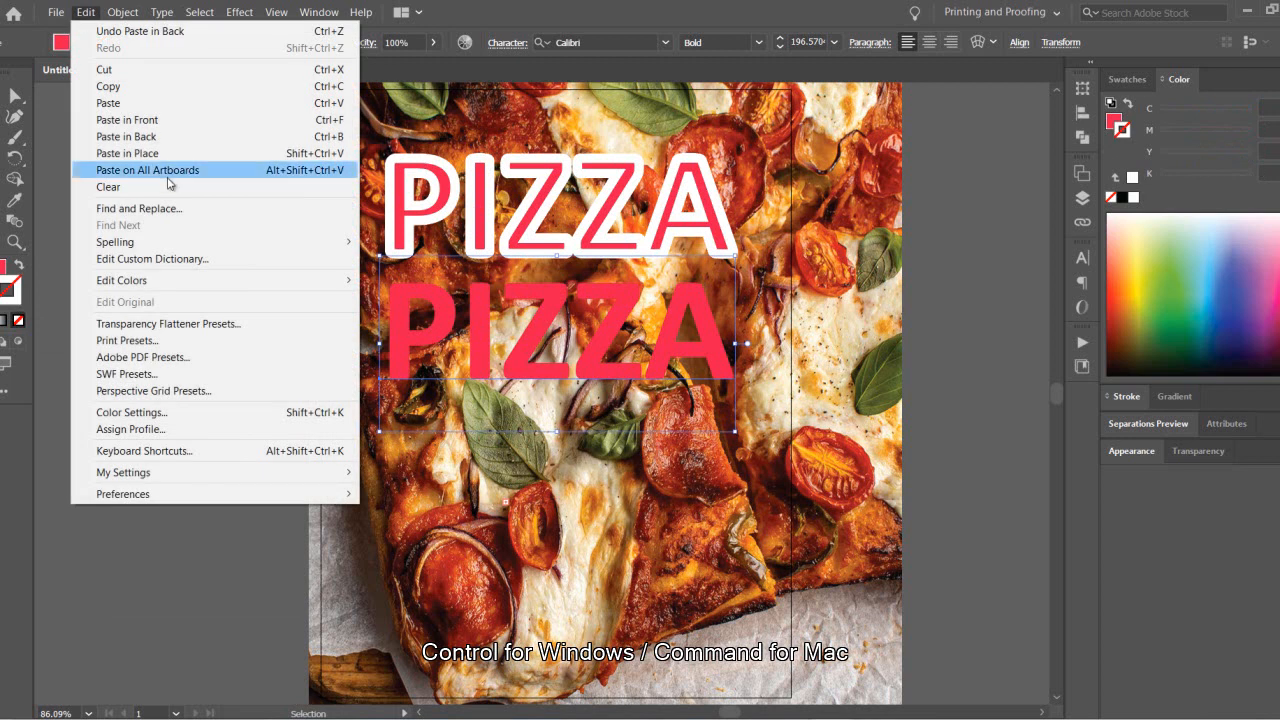
{"action": "left_click", "coordinate": [338, 122]}
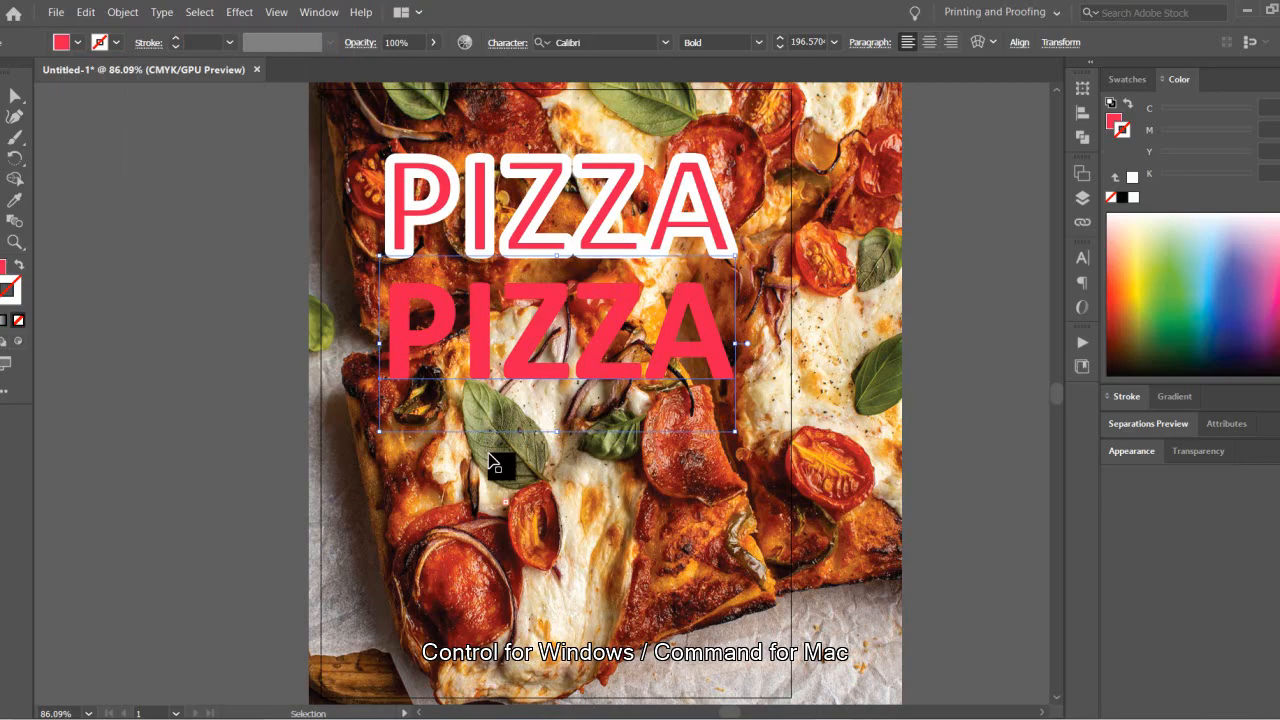
Apply a near-white 40 pt stroke to the back copy of the lower PIZZA text, then deselect it.
{"action": "double_click", "coordinate": [10, 285]}
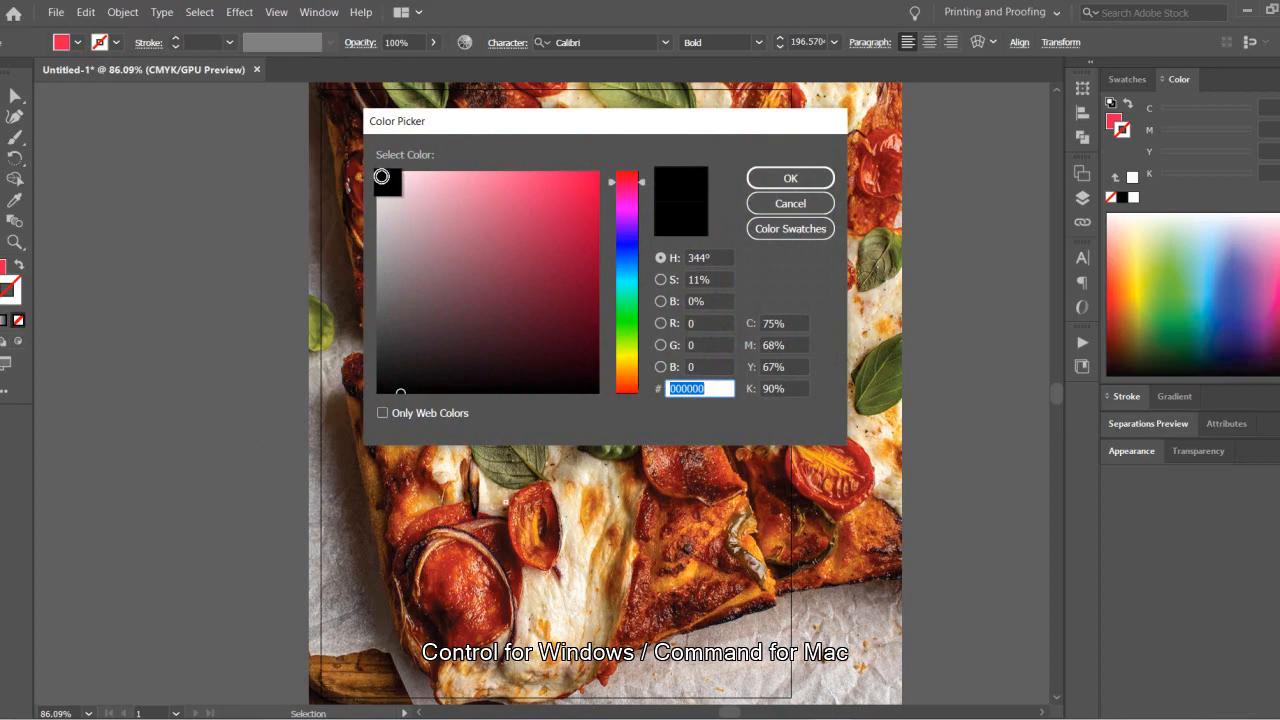
{"action": "left_click", "coordinate": [379, 175]}
{"action": "left_click", "coordinate": [812, 178]}
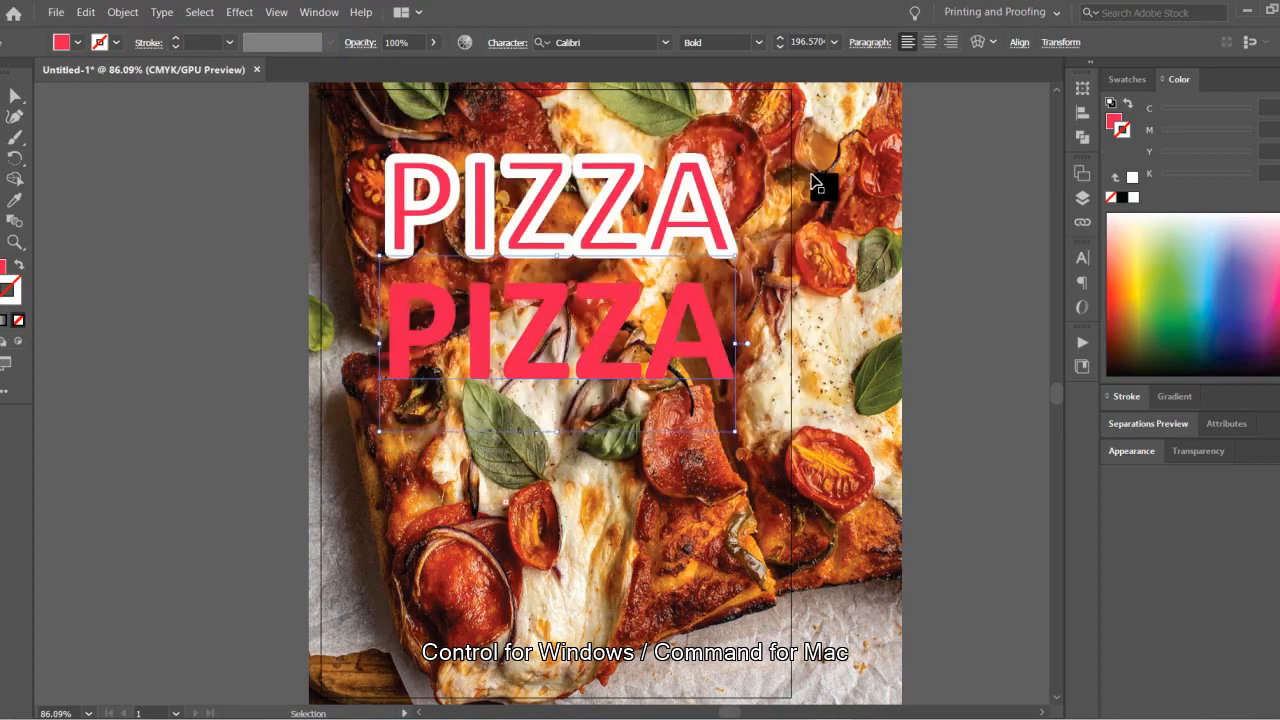
{"action": "left_click", "coordinate": [230, 43]}
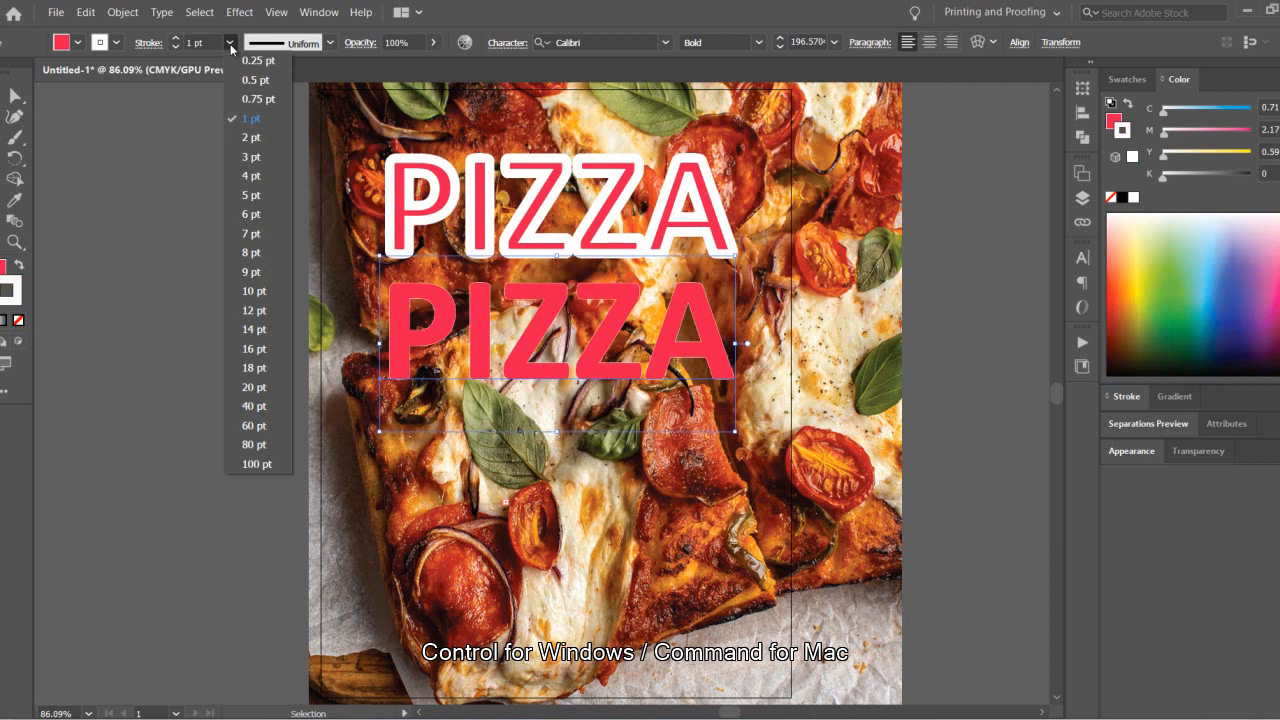
{"action": "left_click", "coordinate": [258, 311]}
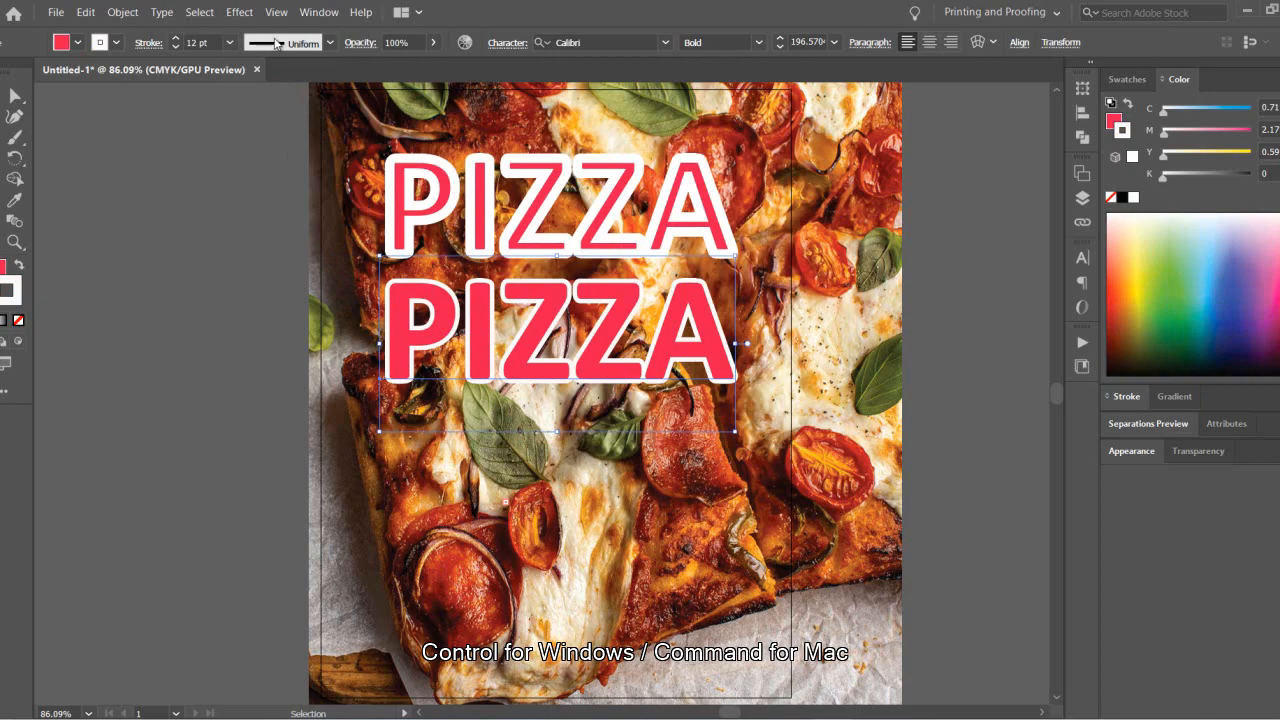
{"action": "left_click", "coordinate": [229, 43]}
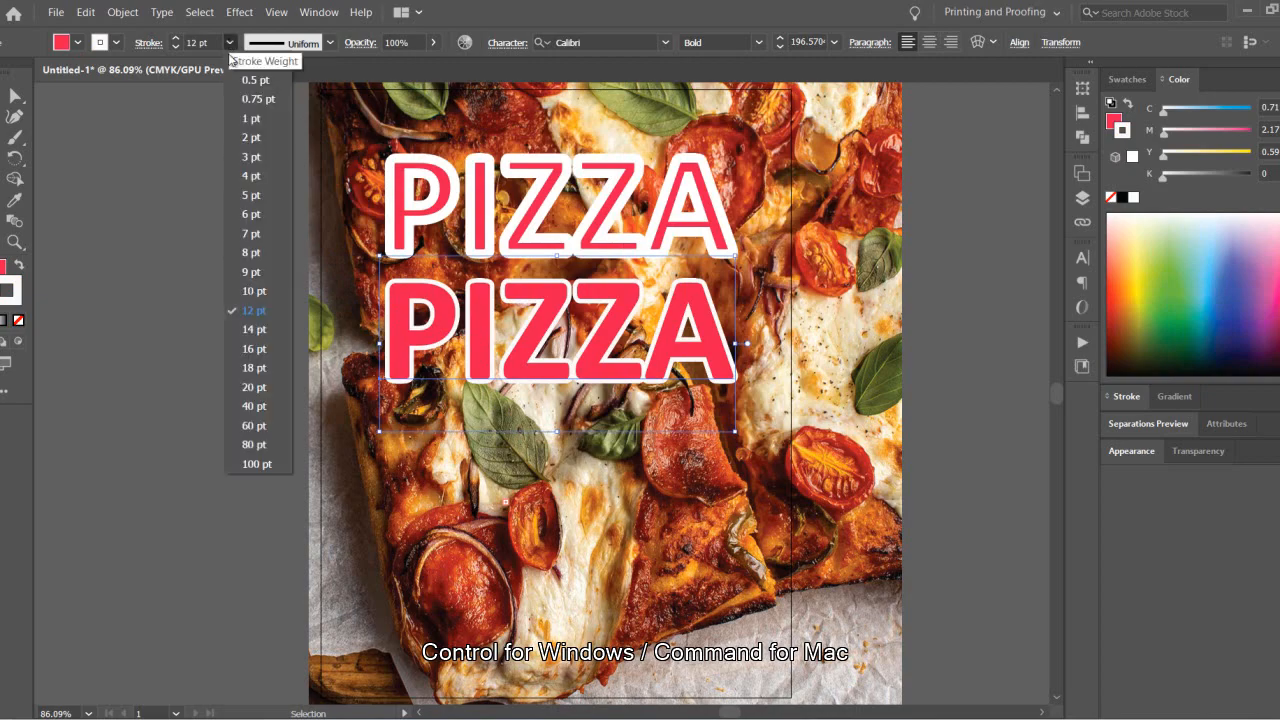
{"action": "left_click", "coordinate": [256, 407]}
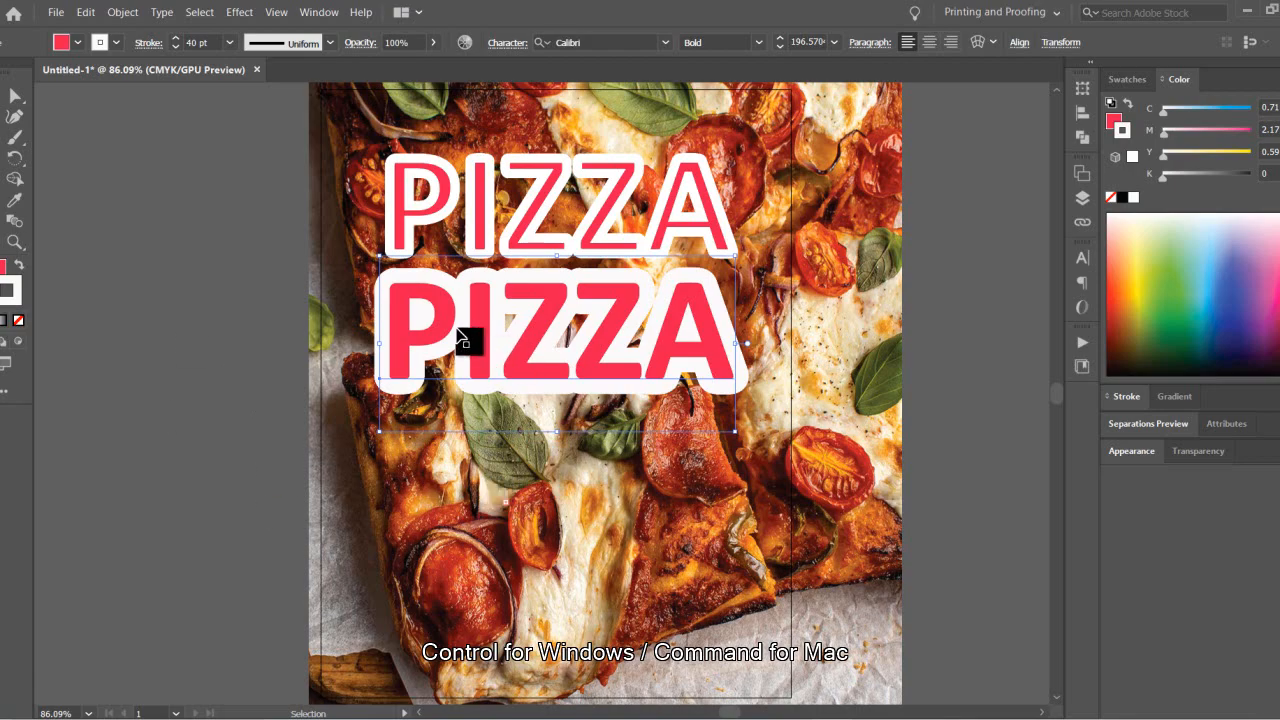
{"action": "left_click", "coordinate": [196, 300]}
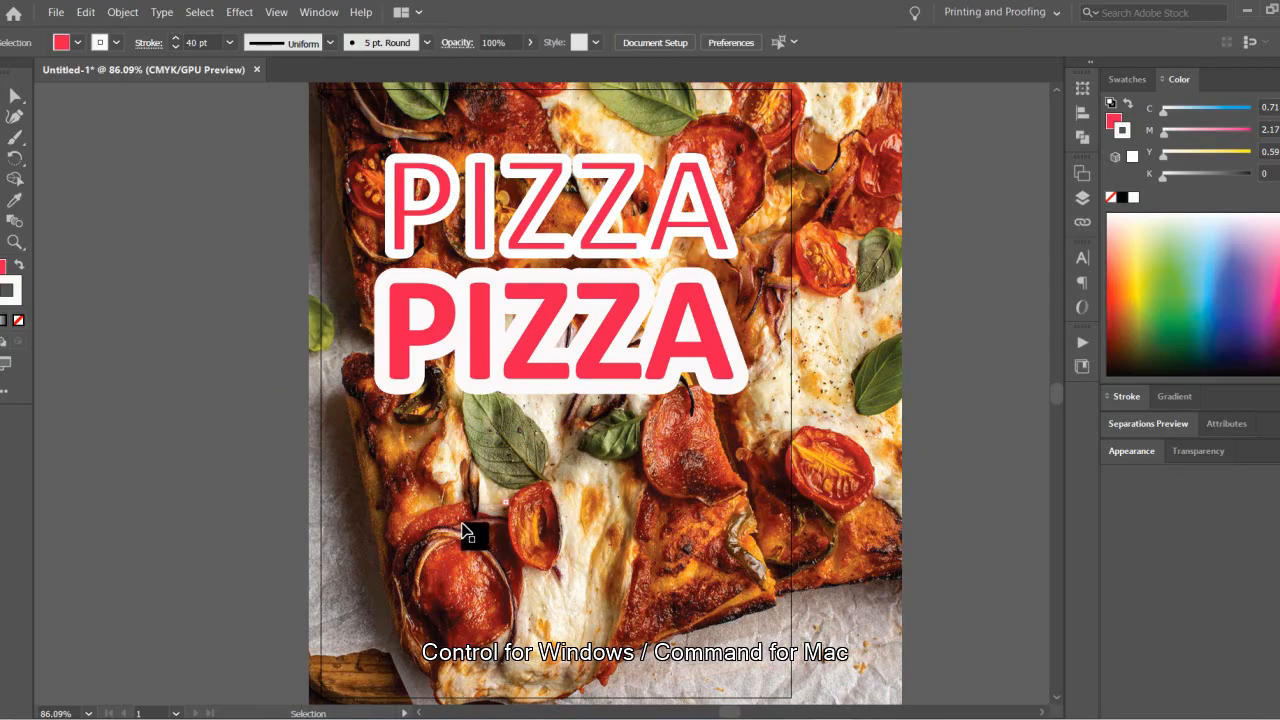
Select the stroked back copy beneath the lower PIZZA text and set its stroke weight to 12 pt.
{"action": "left_click", "coordinate": [407, 343]}
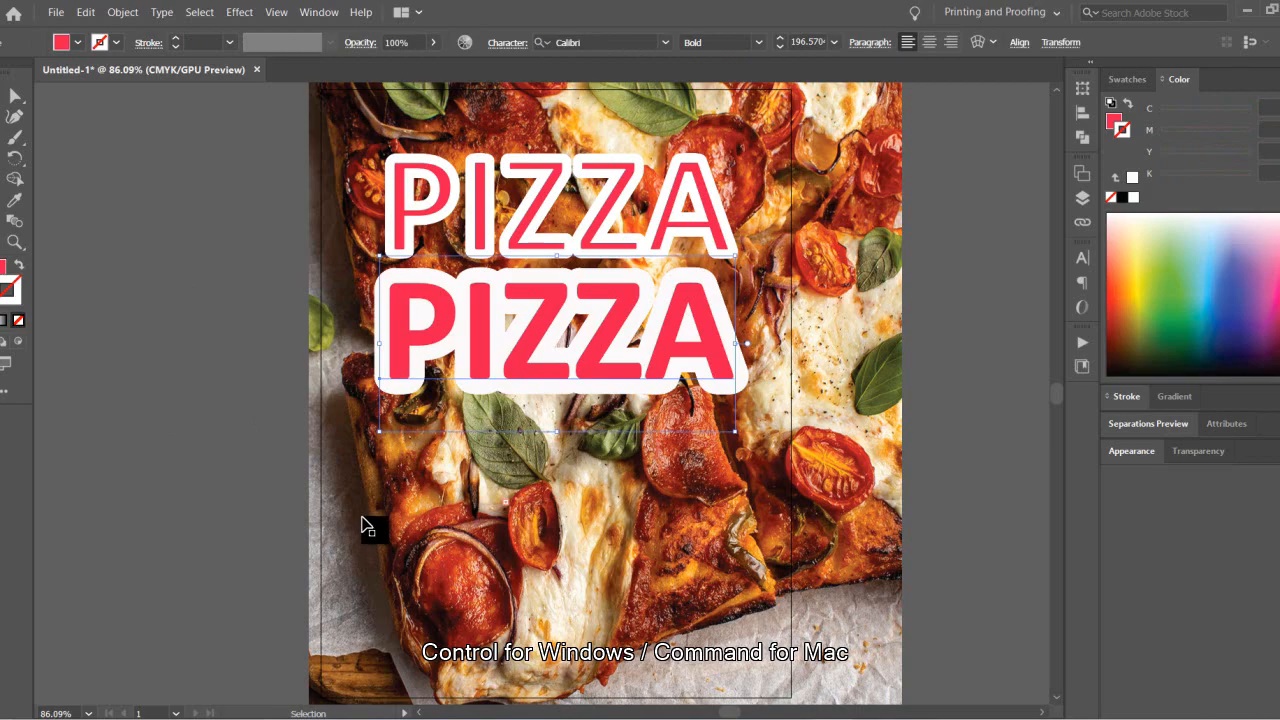
{"action": "left_click", "coordinate": [7, 285]}
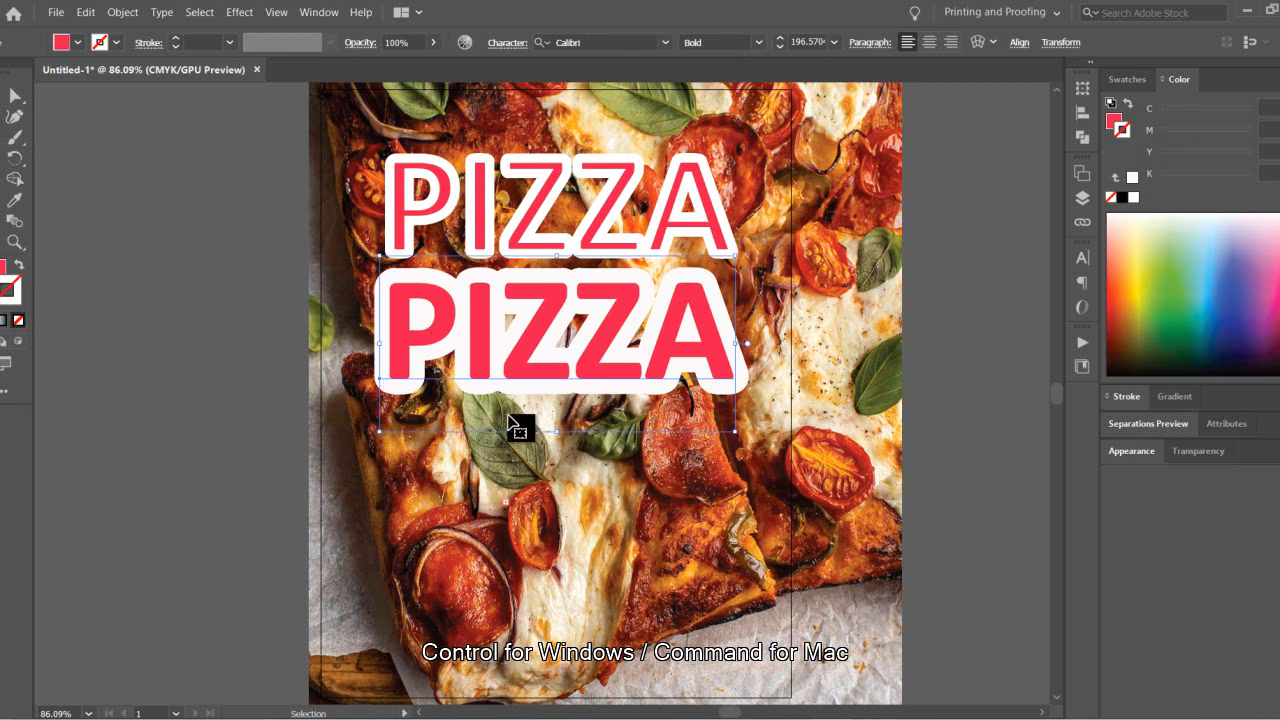
{"action": "key", "text": "ctrl"}
{"action": "left_click", "coordinate": [378, 381], "text": "ctrl"}
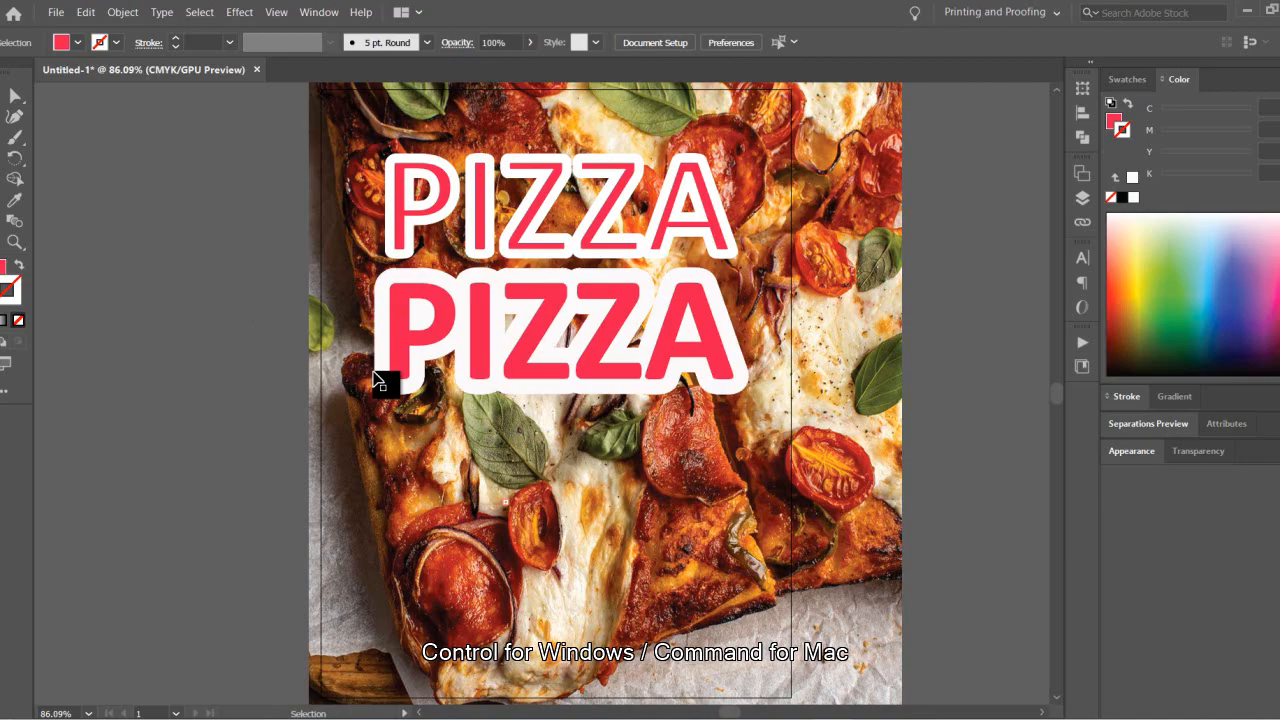
{"action": "left_click", "coordinate": [437, 336], "text": "ctrl"}
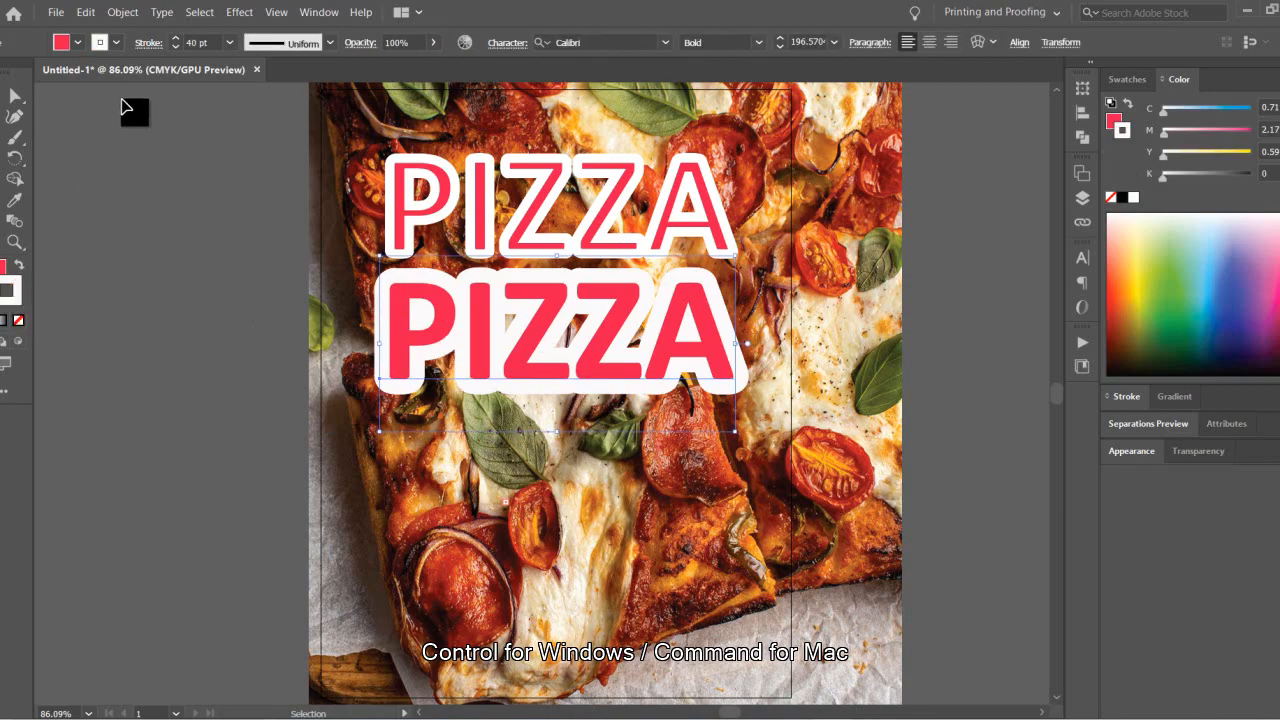
{"action": "left_click", "coordinate": [228, 44]}
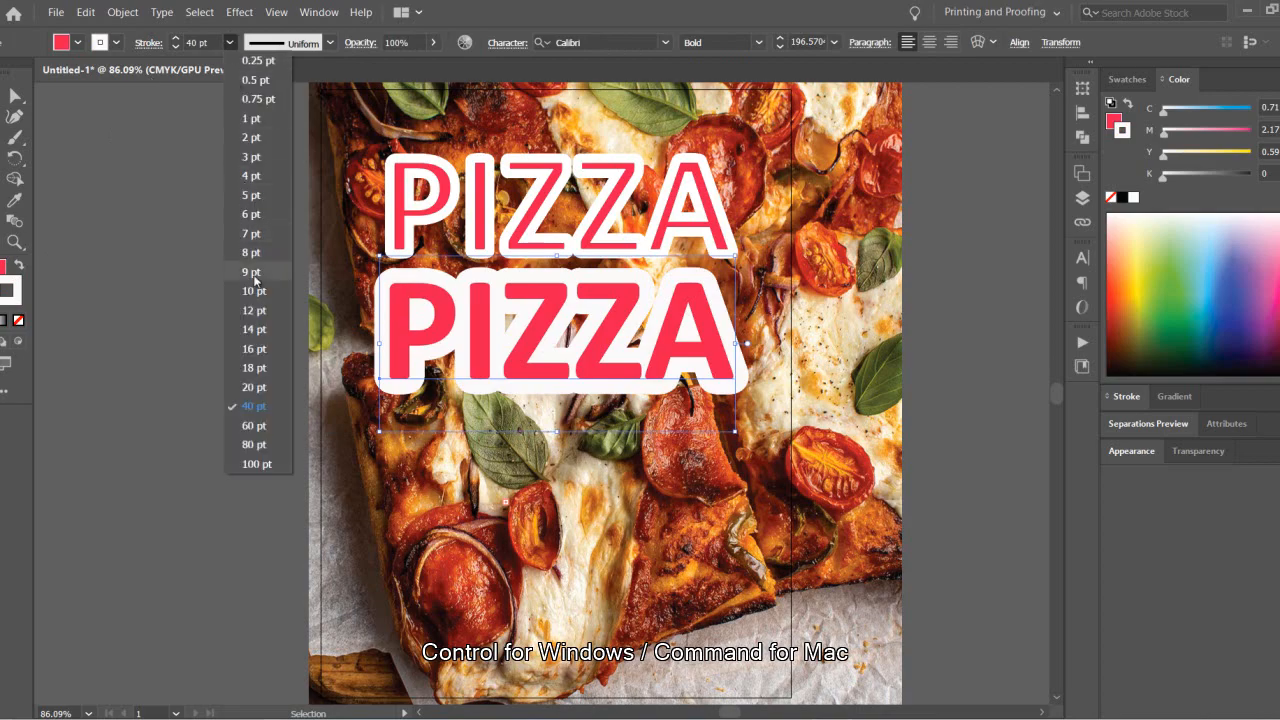
{"action": "left_click", "coordinate": [259, 314]}
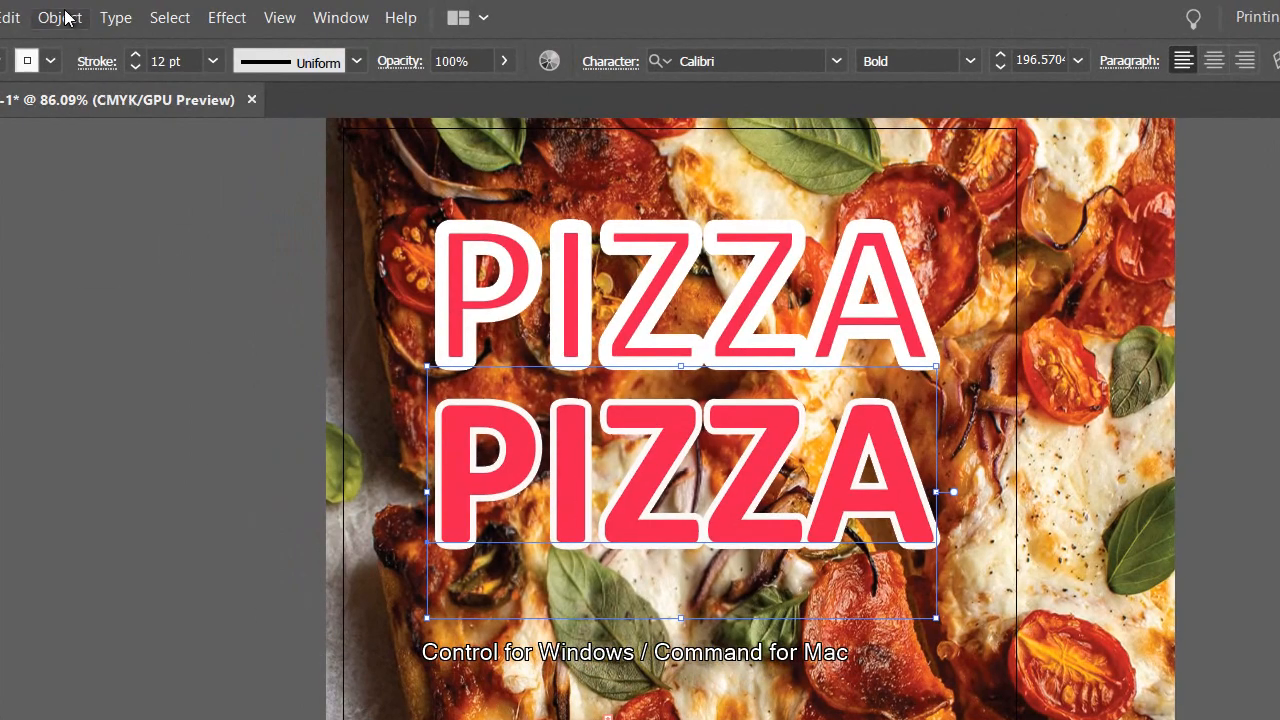
Paste the copied strokeless PIZZA text in front of the lower stroked copy, then deselect it.
{"action": "key", "text": "ctrl+f"}
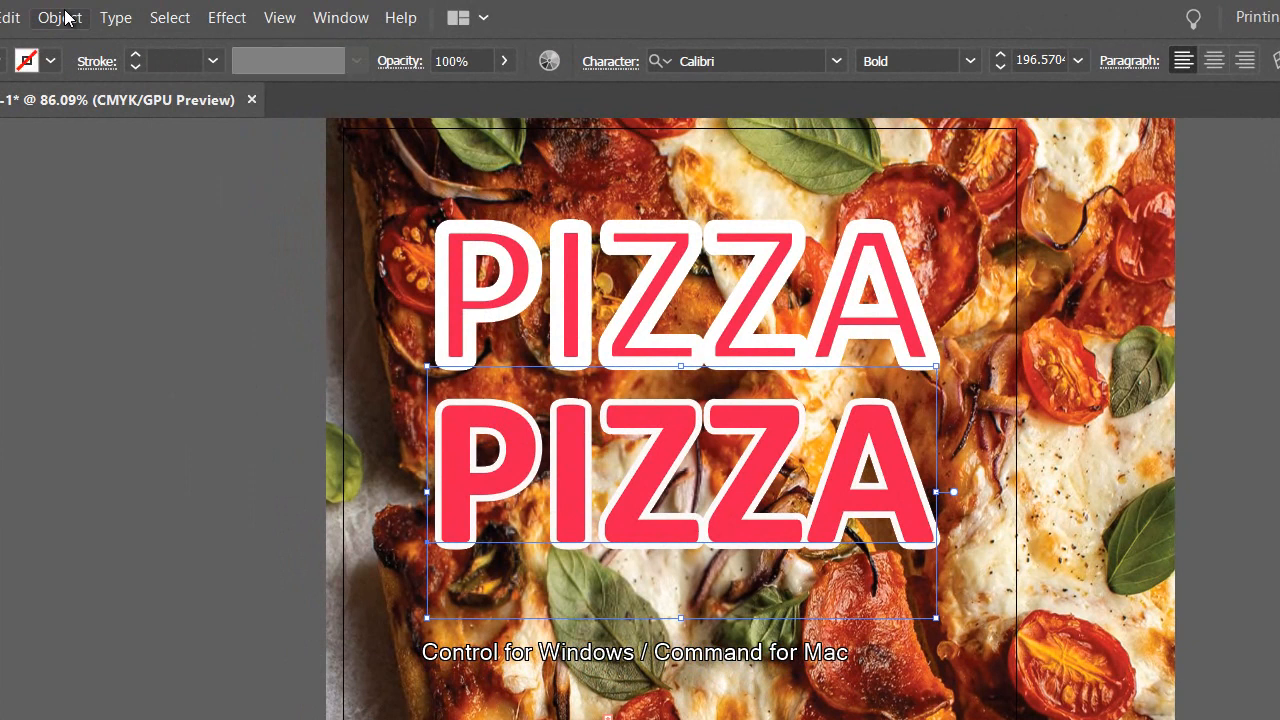
{"action": "left_click", "coordinate": [62, 17]}
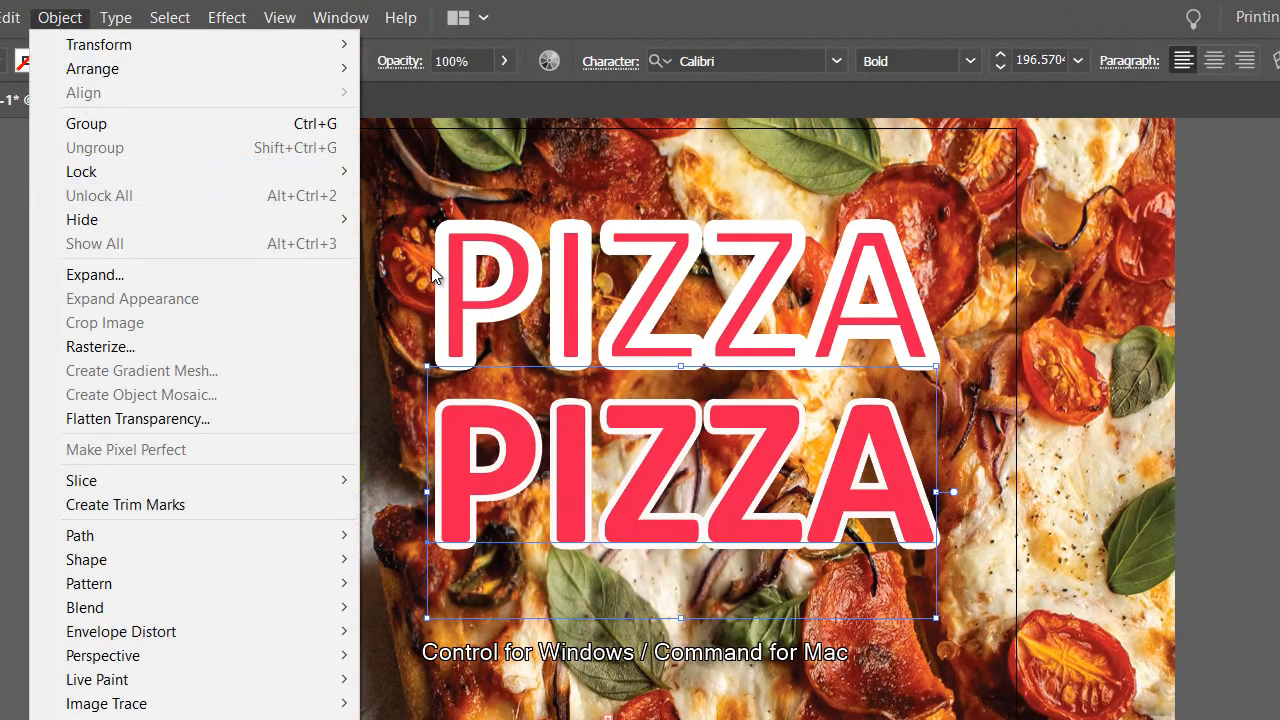
{"action": "left_click", "coordinate": [1200, 480]}
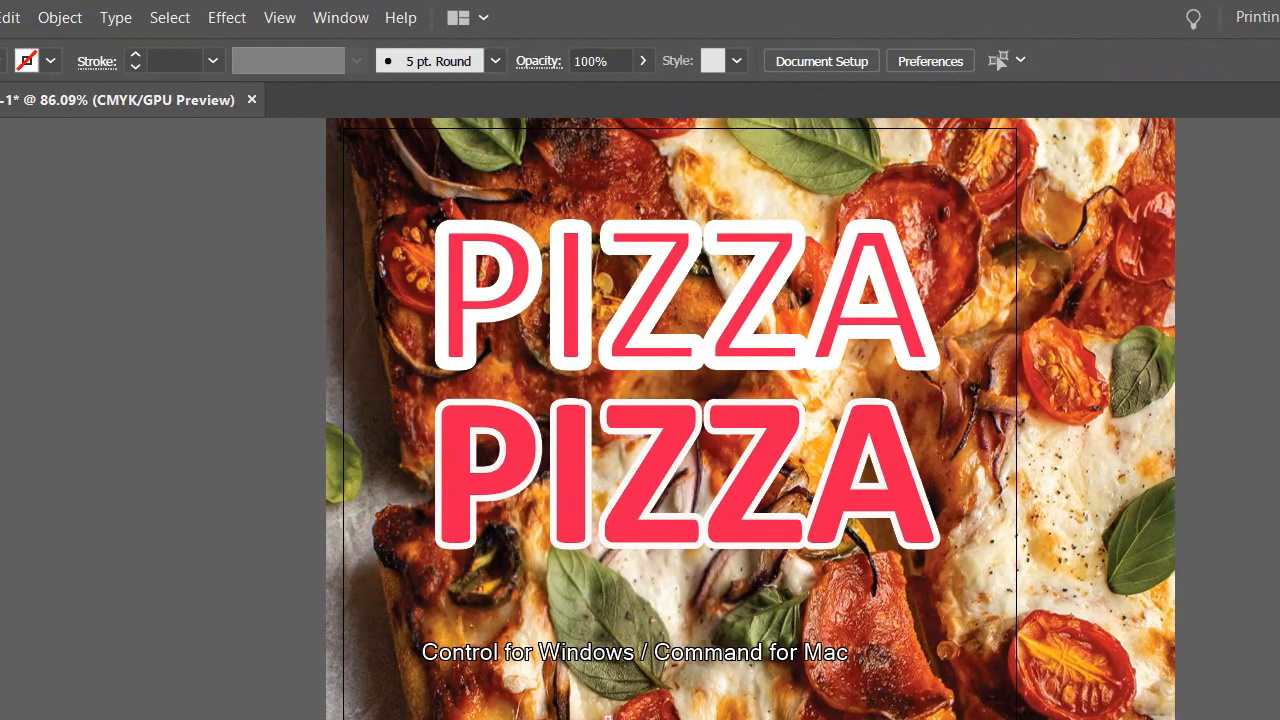